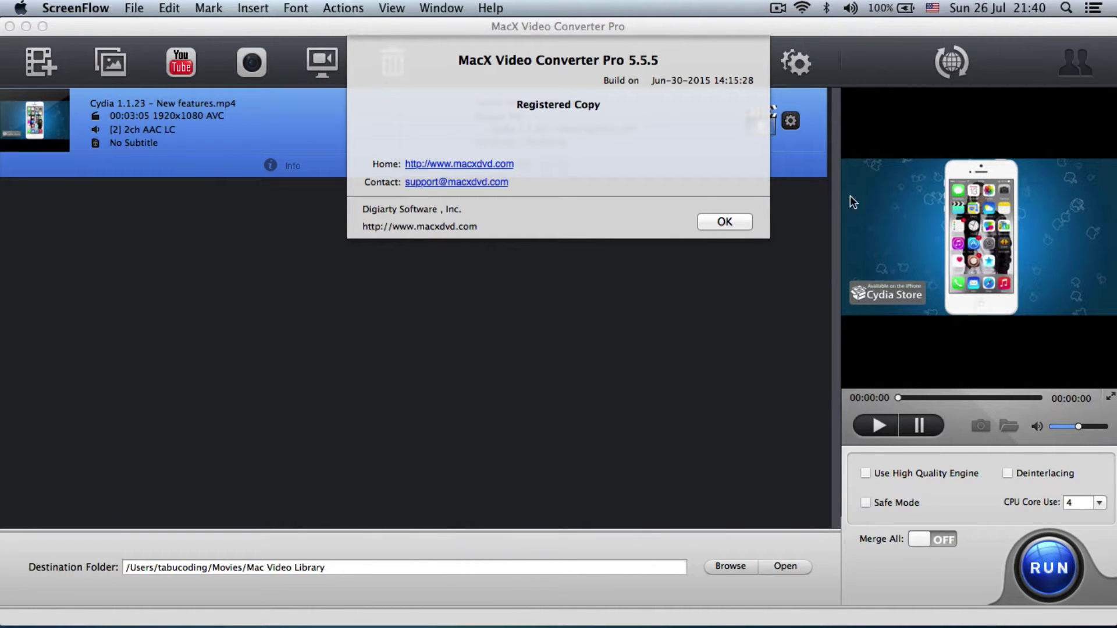
- Dismiss the version information box and bring the converter window to the front
left_click(724, 221)
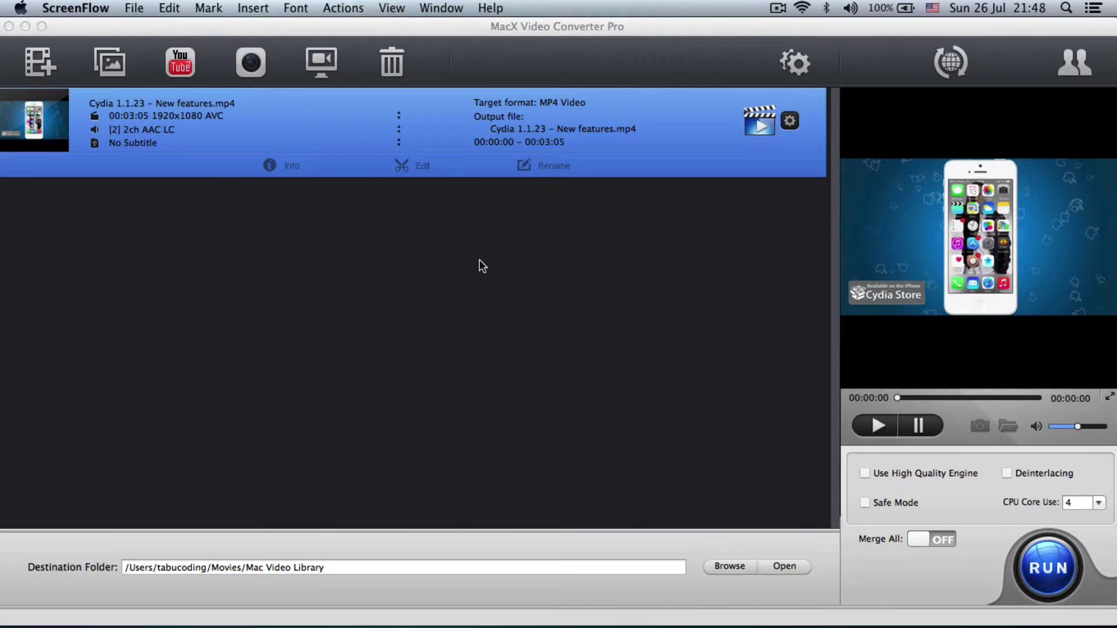
mouse_move(441, 175)
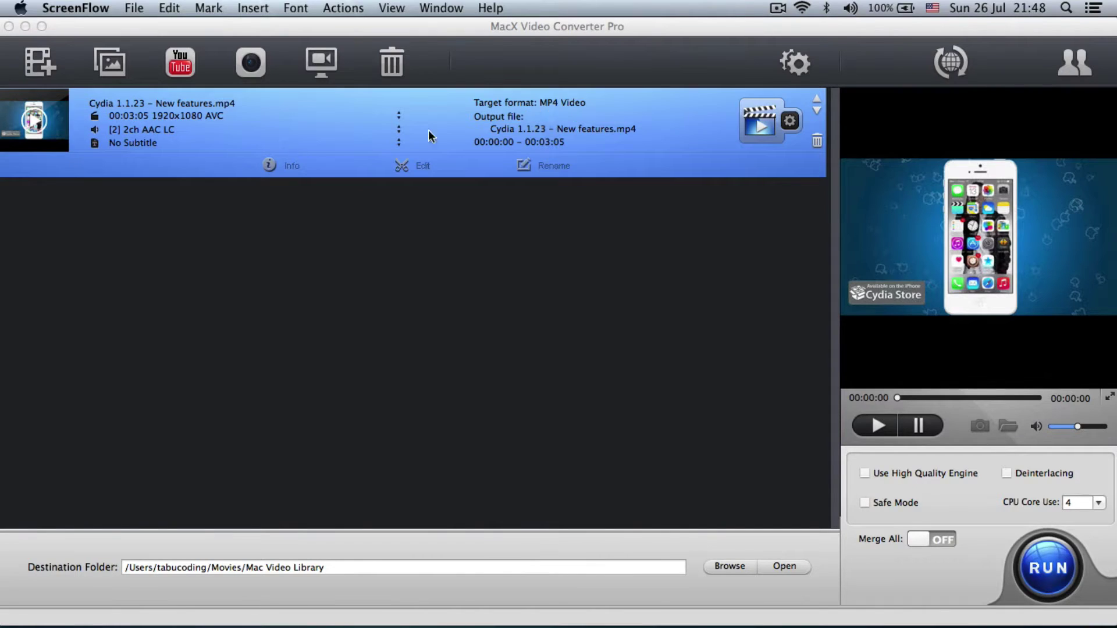
left_click(819, 140)
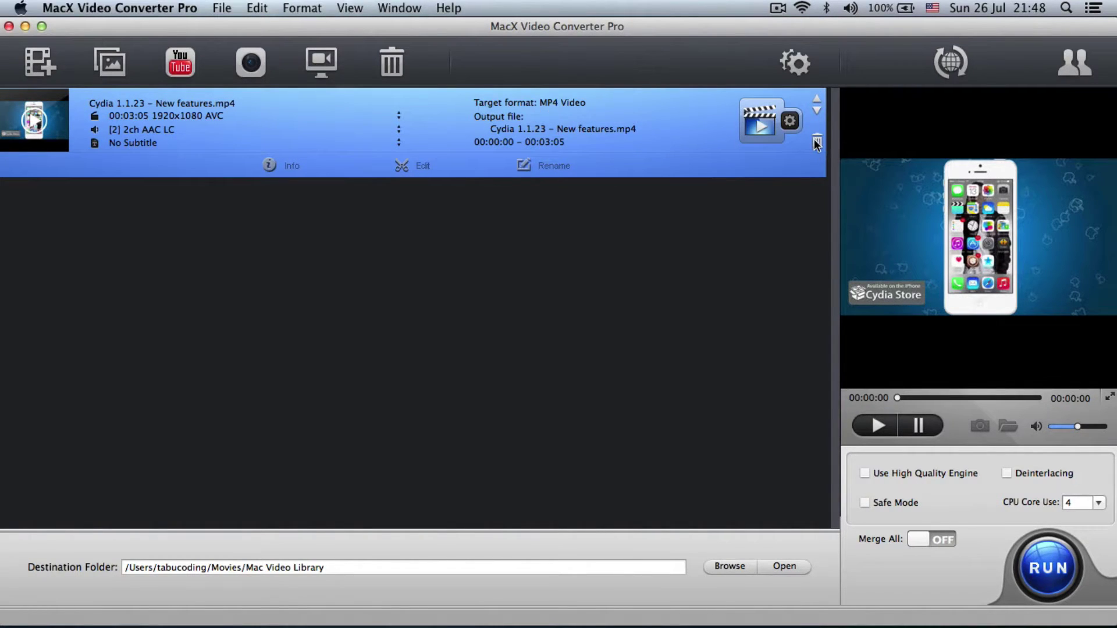
- Remove the Cydia video, then re-add Cydia 1.1.23 - New features.mp4 from Desktop > Youtube
left_click(817, 141)
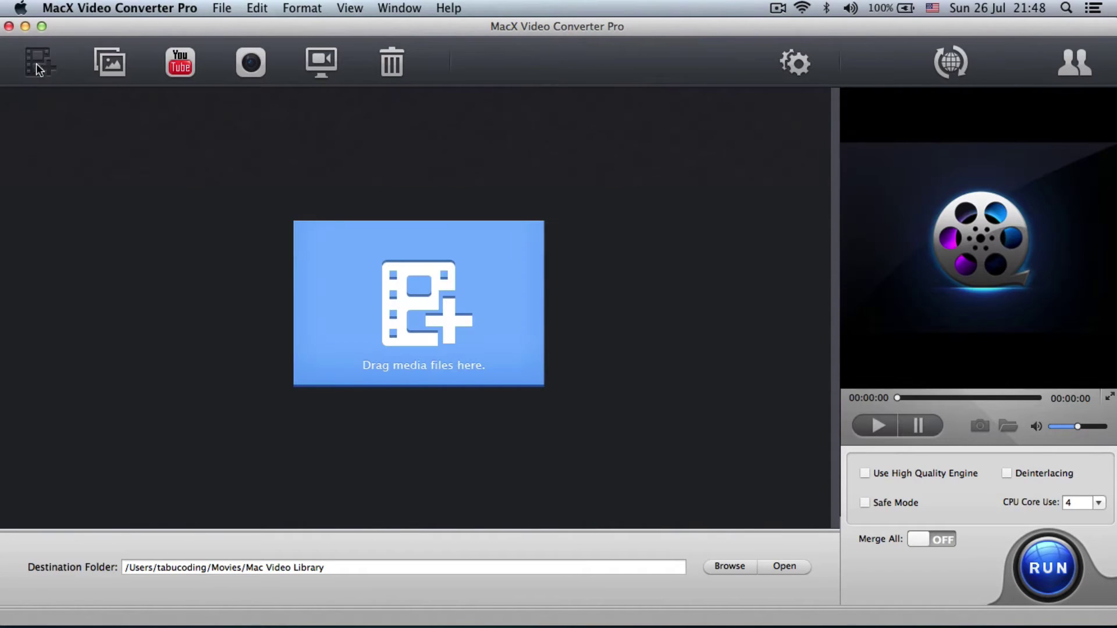
left_click(36, 64)
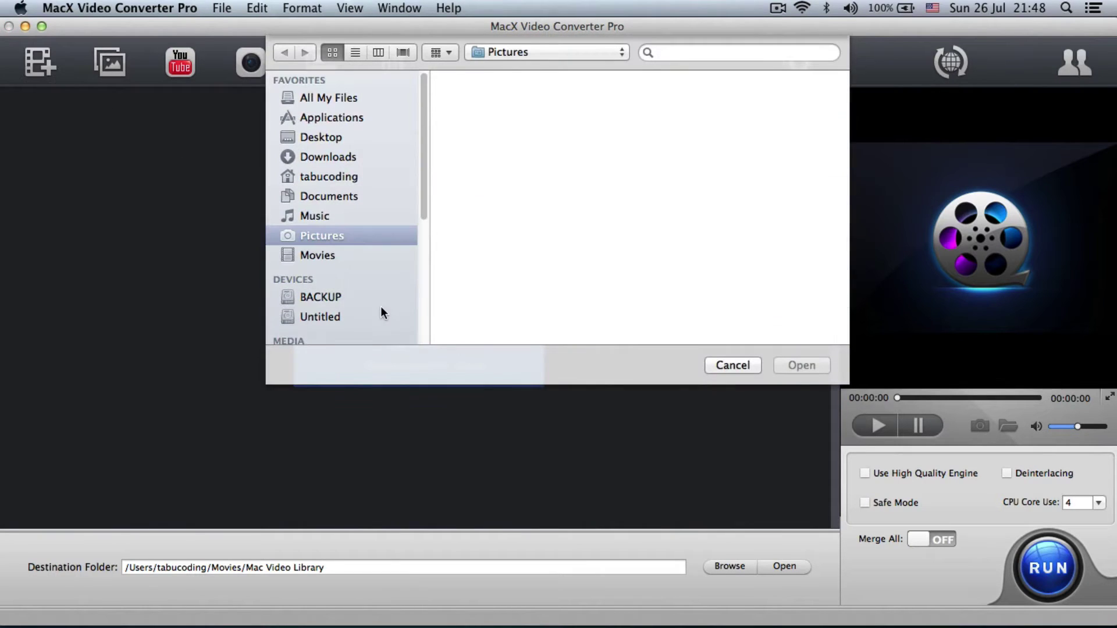
left_click(320, 138)
scroll(562, 242, "down", 10)
double_click(519, 296)
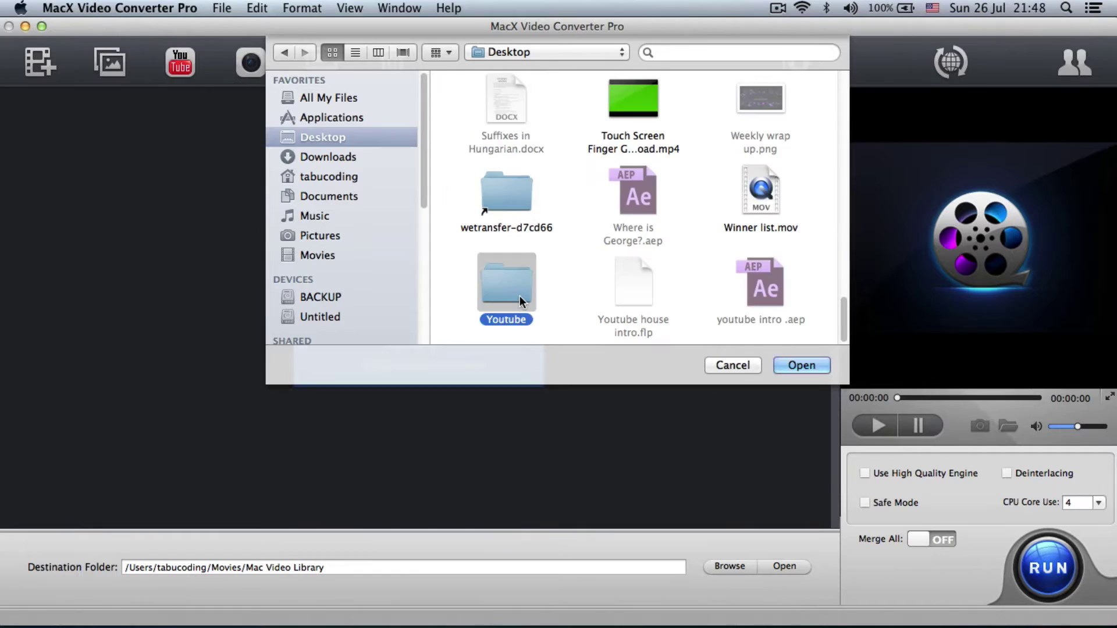
scroll(624, 183, "up", 10)
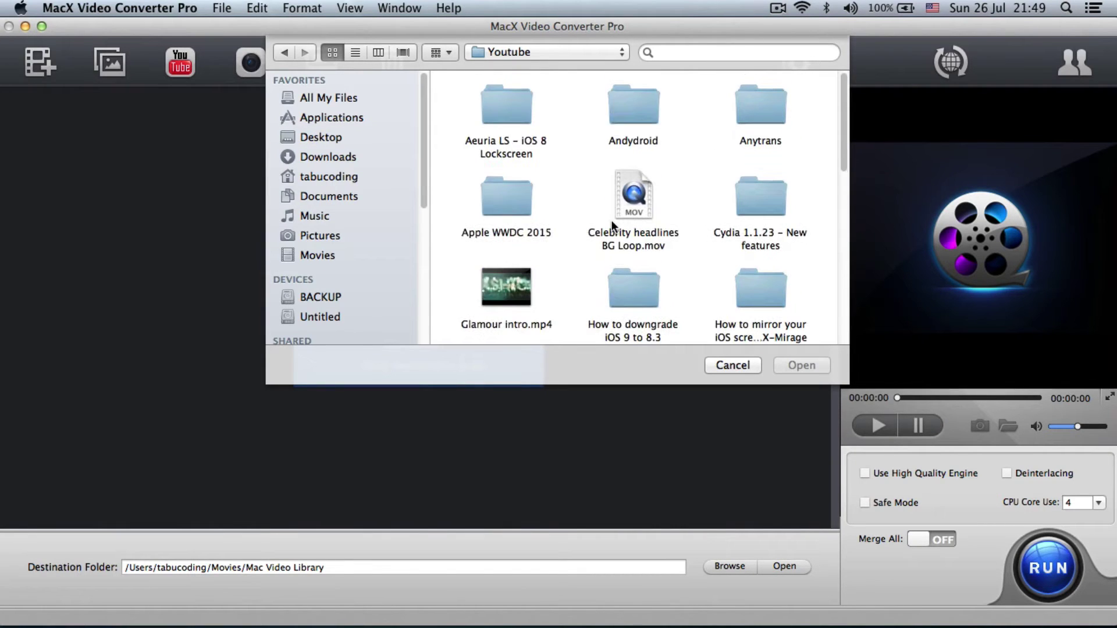
double_click(752, 190)
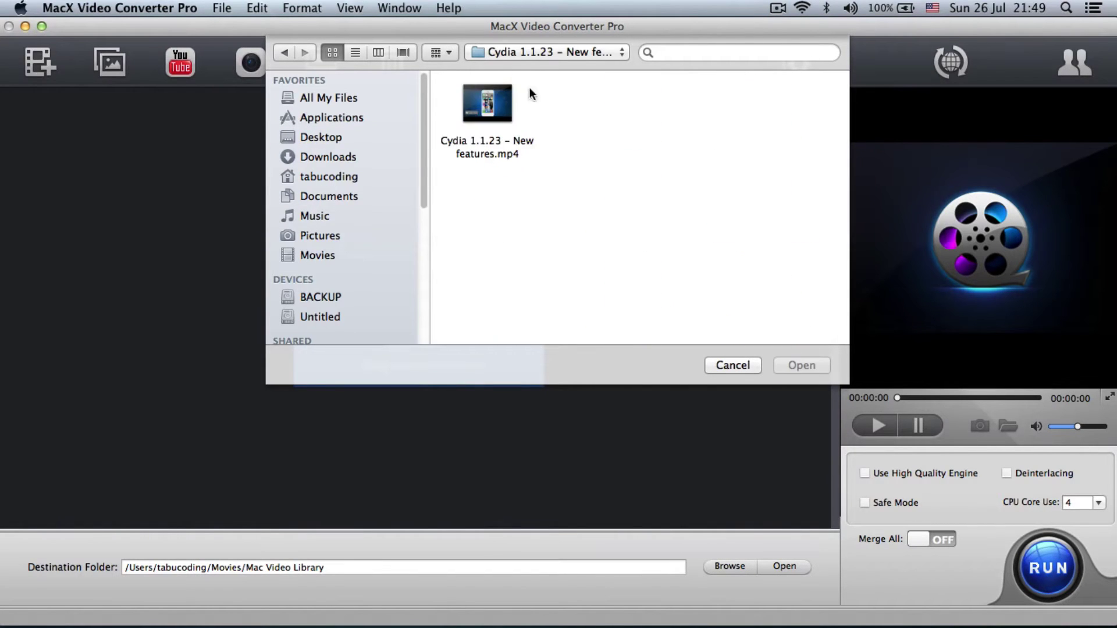
left_click(480, 90)
left_click(795, 358)
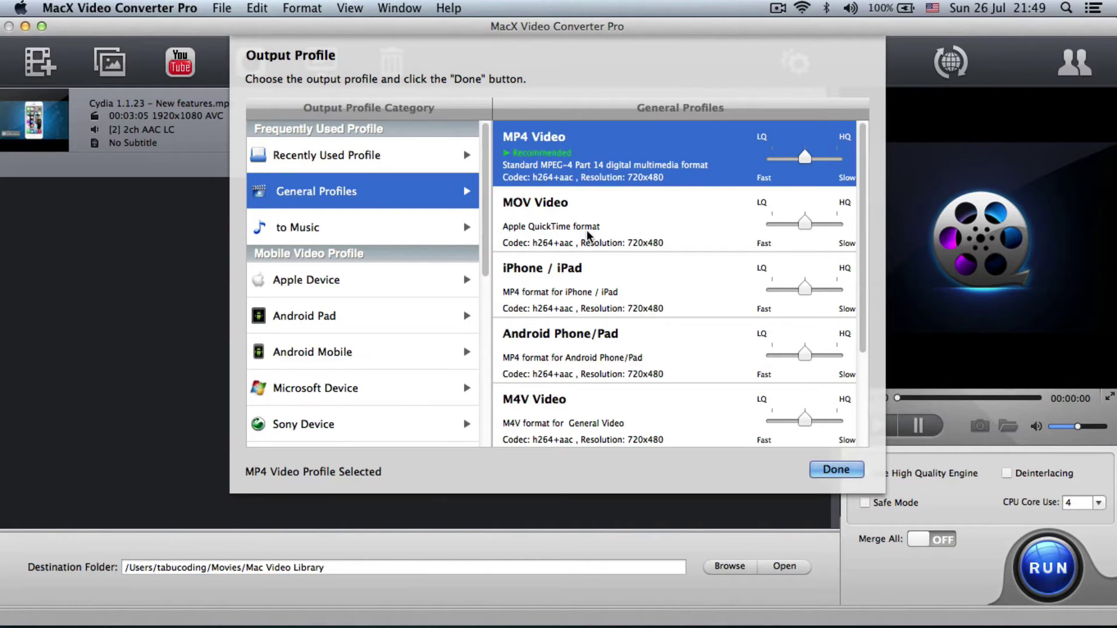
- Browse the Apple Device category's iPhone Video output profiles
left_click(336, 284)
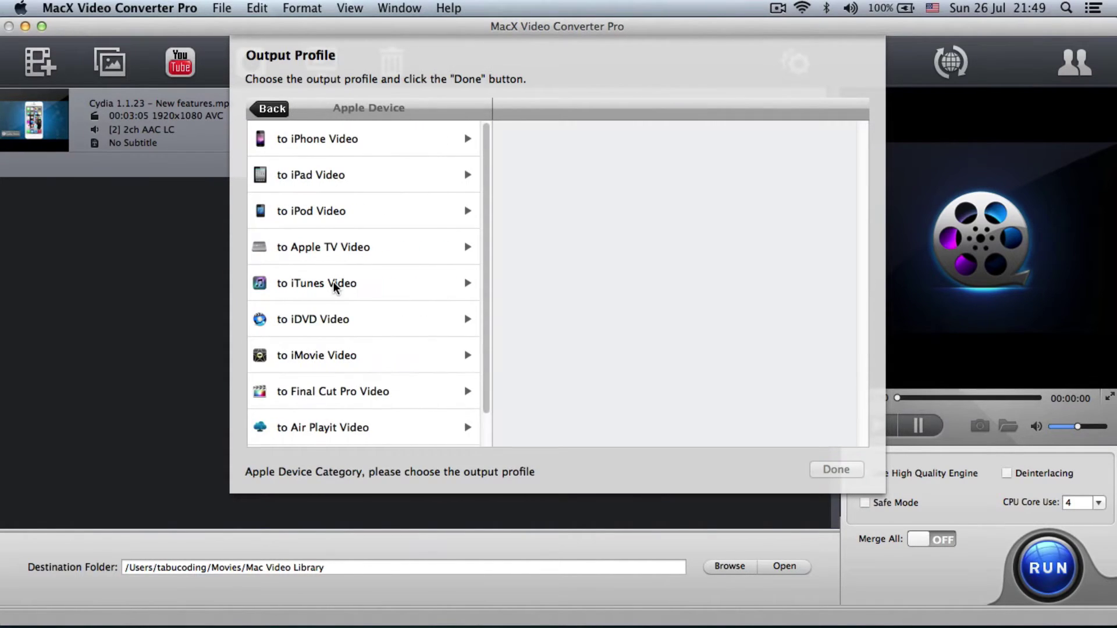
left_click(312, 135)
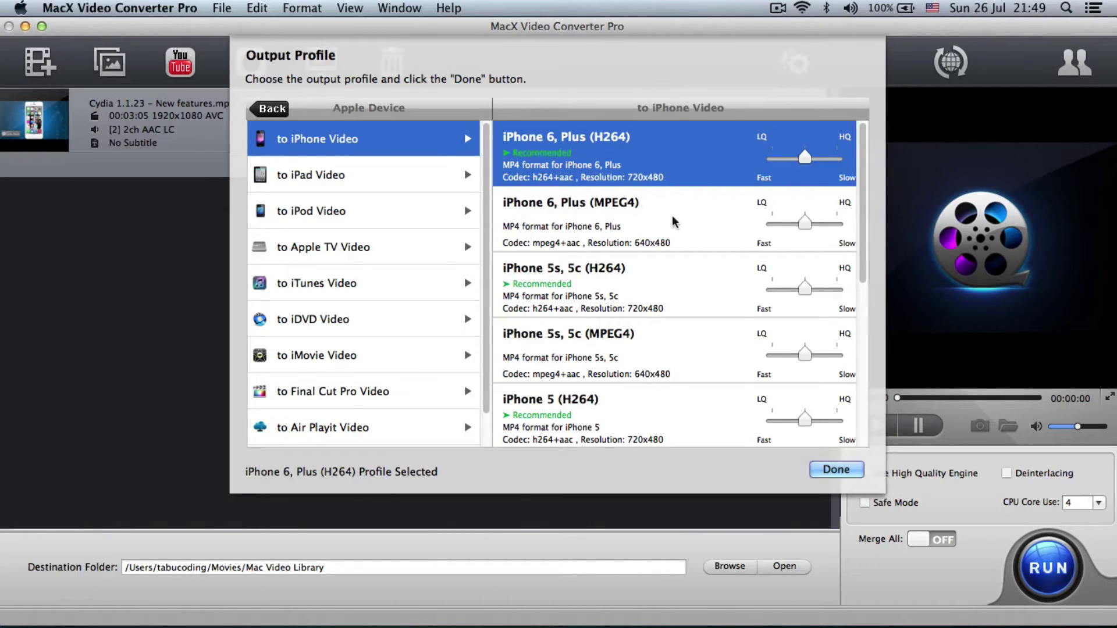
left_click_drag(863, 163, 860, 272)
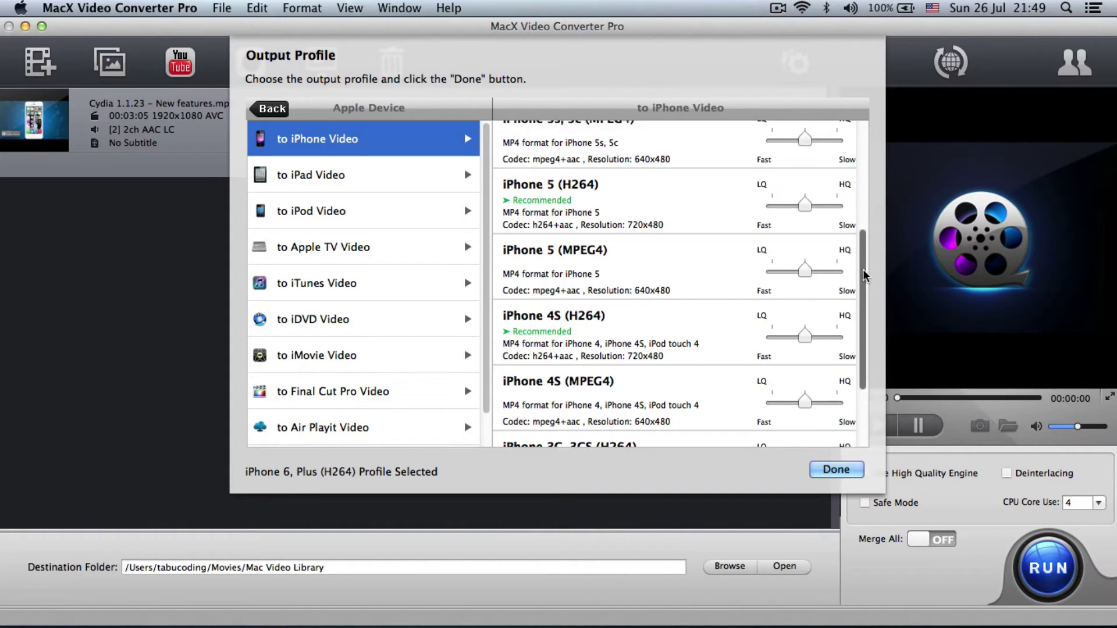
left_click_drag(864, 275, 861, 166)
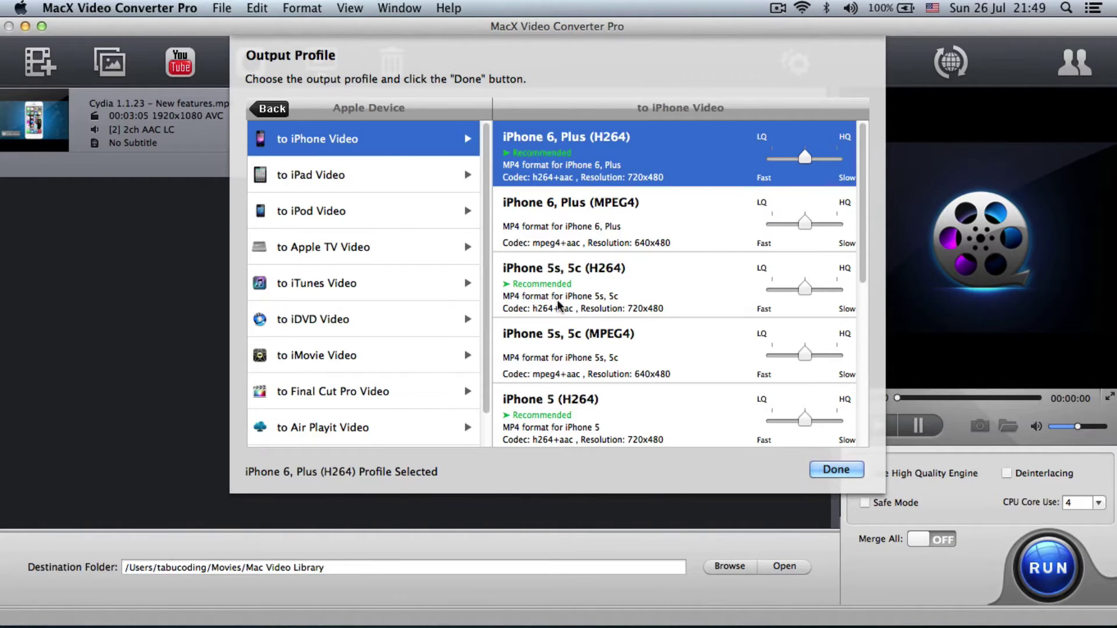
left_click_drag(484, 156, 484, 213)
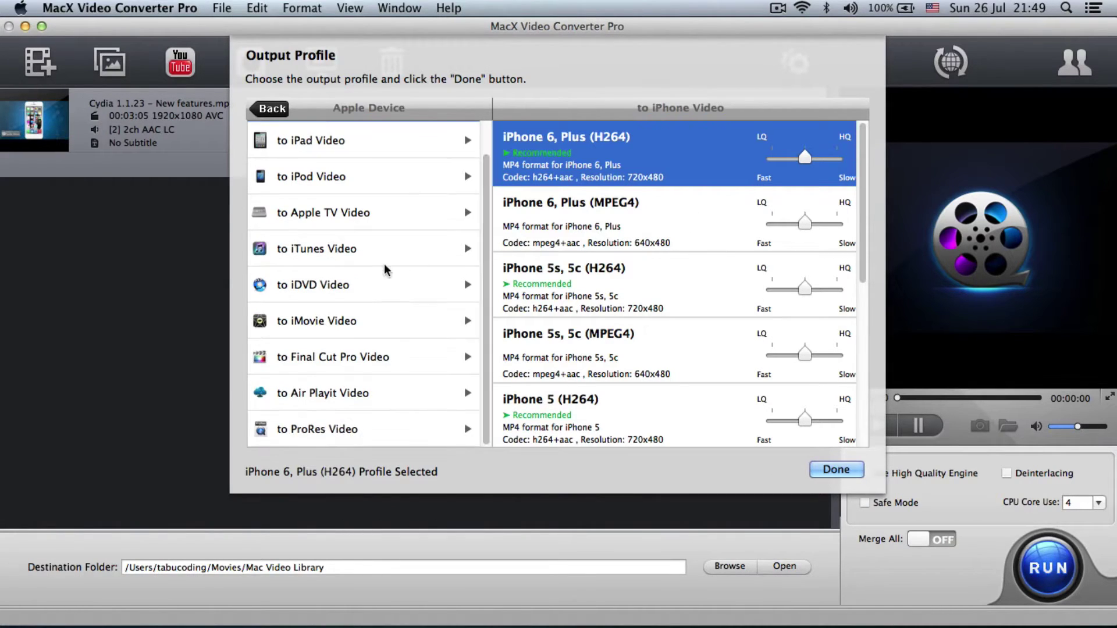
scroll(372, 320, "up", 1)
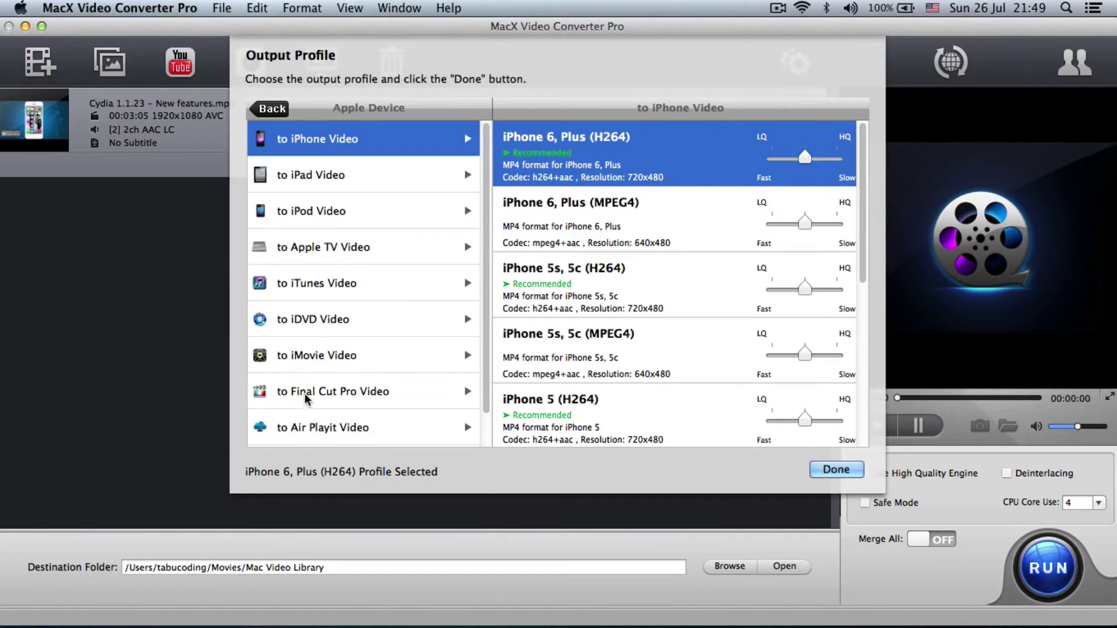
- Return to the top-level output profile categories and scroll through them
left_click(277, 110)
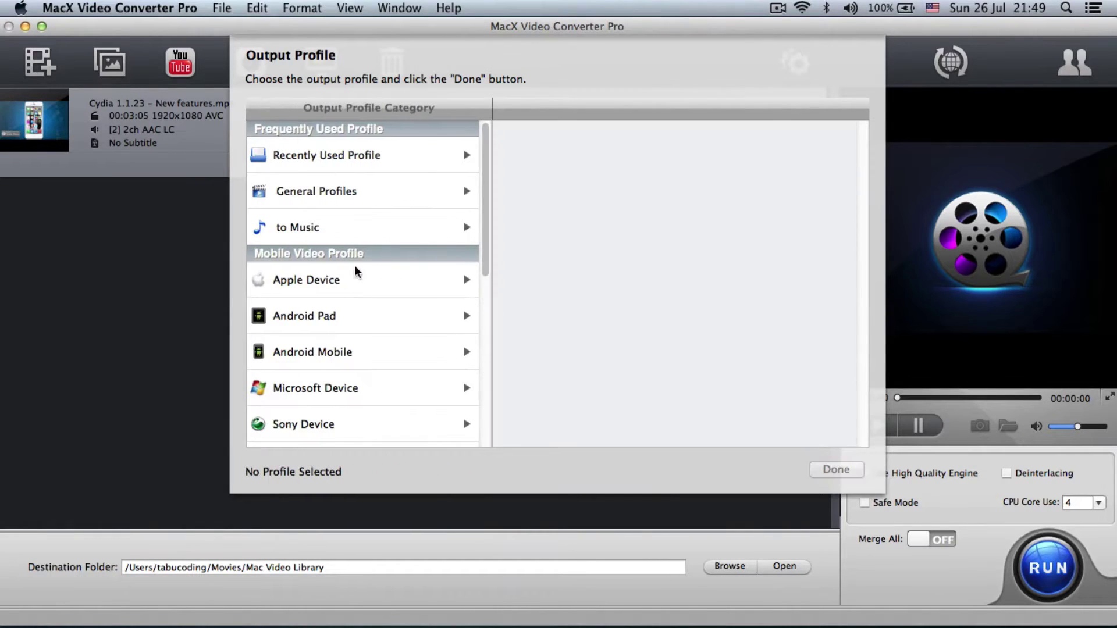
scroll(351, 358, "down", 1)
scroll(308, 349, "down", 5)
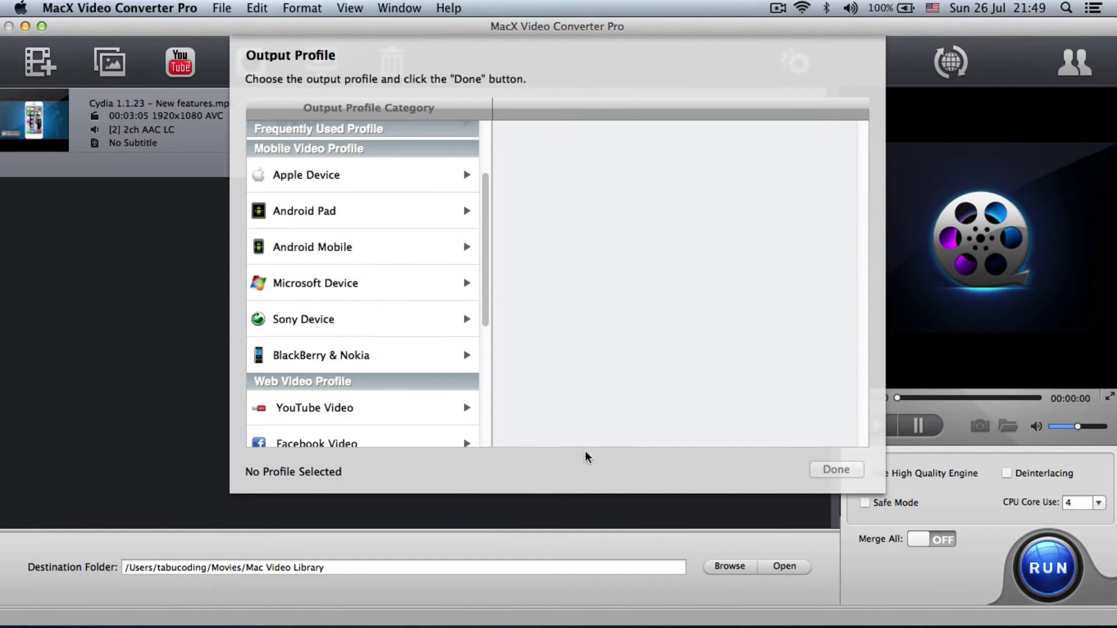
scroll(407, 291, "down", 10)
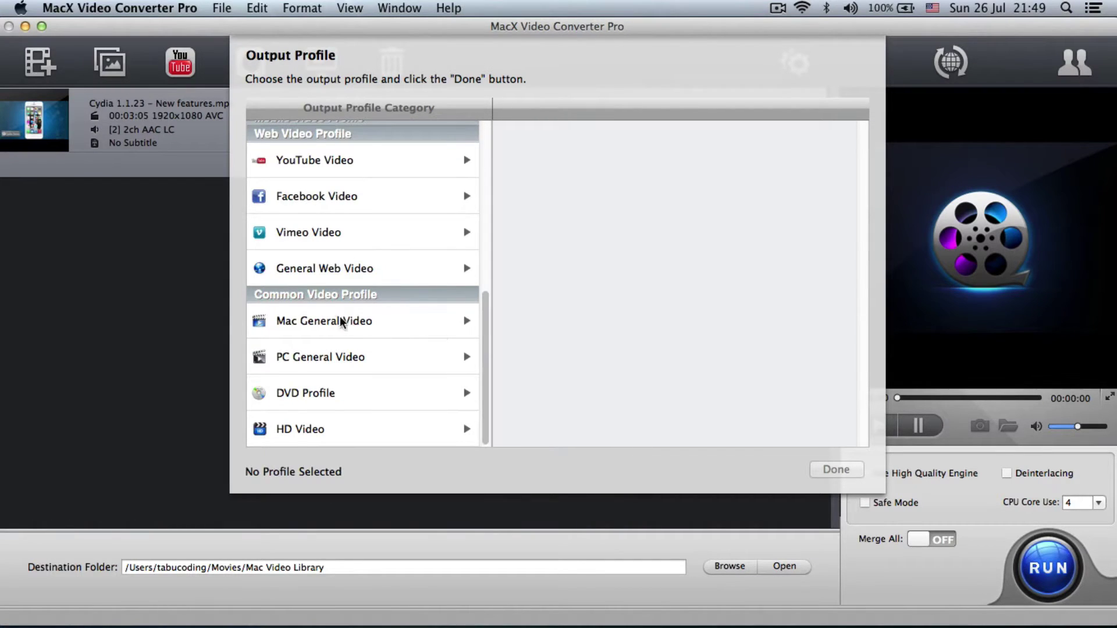
scroll(295, 314, "up", 1)
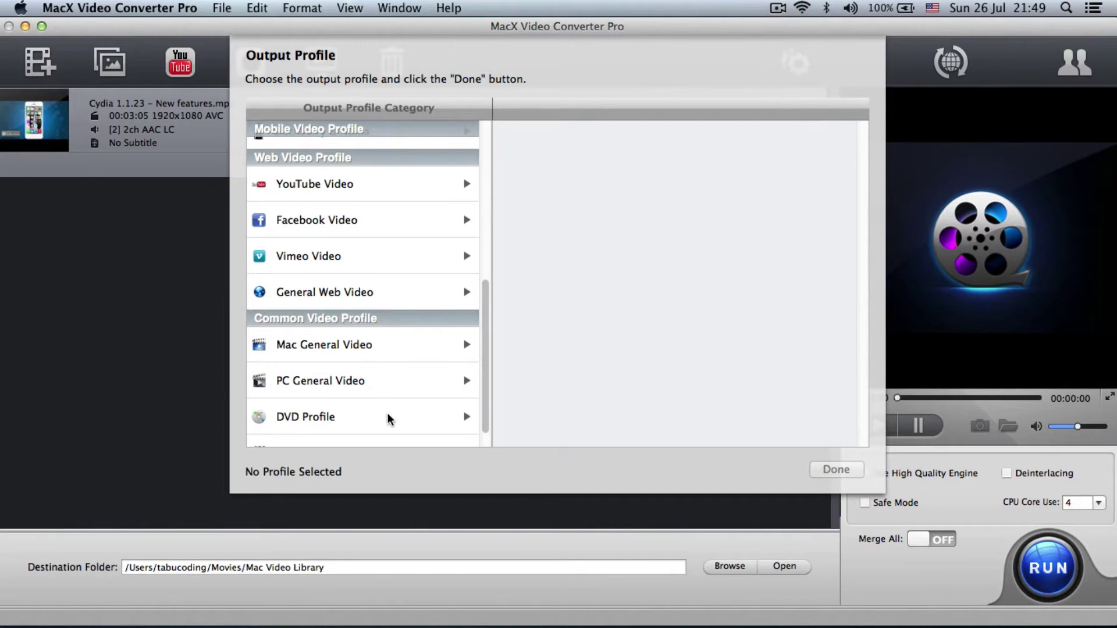
- Browse the PC General, Mac General, DVD and HD Video profiles, ending on General Profiles with MP4 Video
left_click(329, 383)
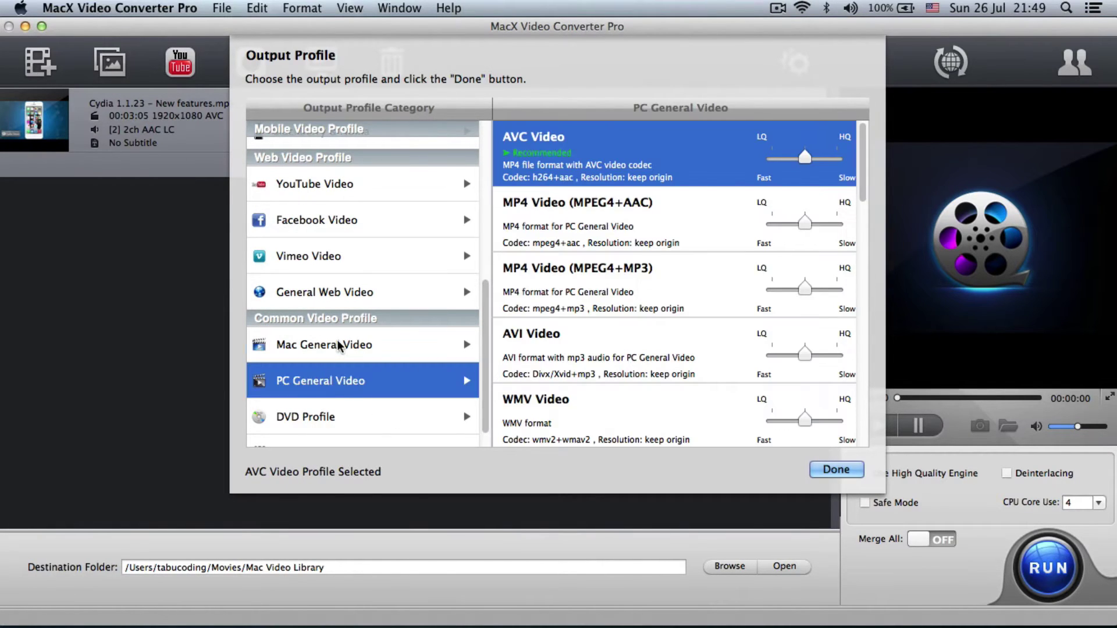
left_click(340, 346)
left_click(344, 425)
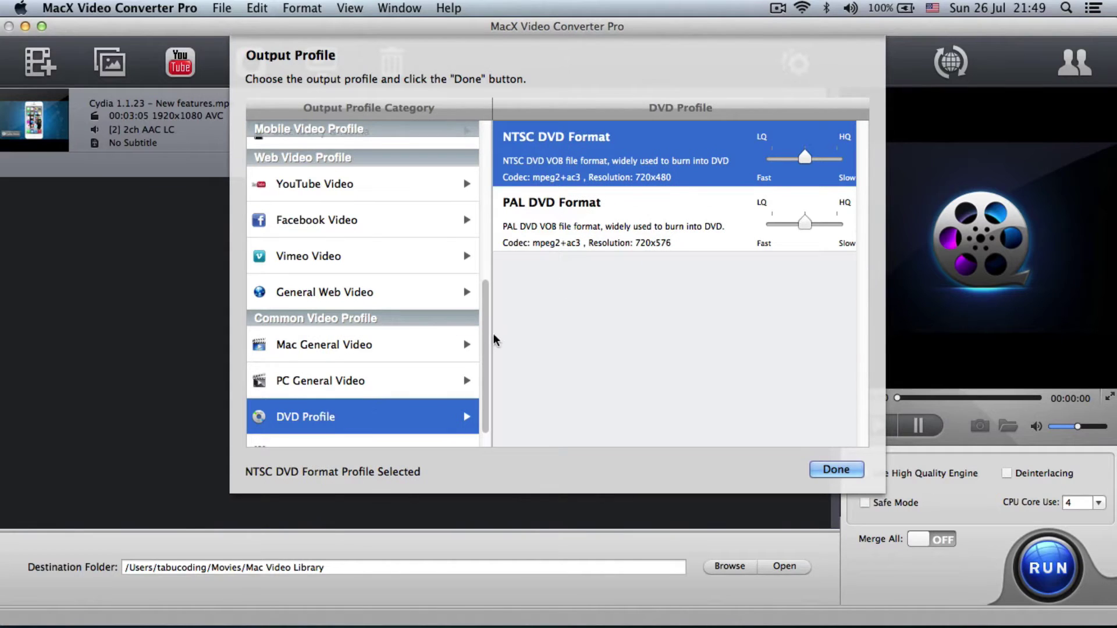
scroll(369, 392, "down", 1)
left_click(314, 422)
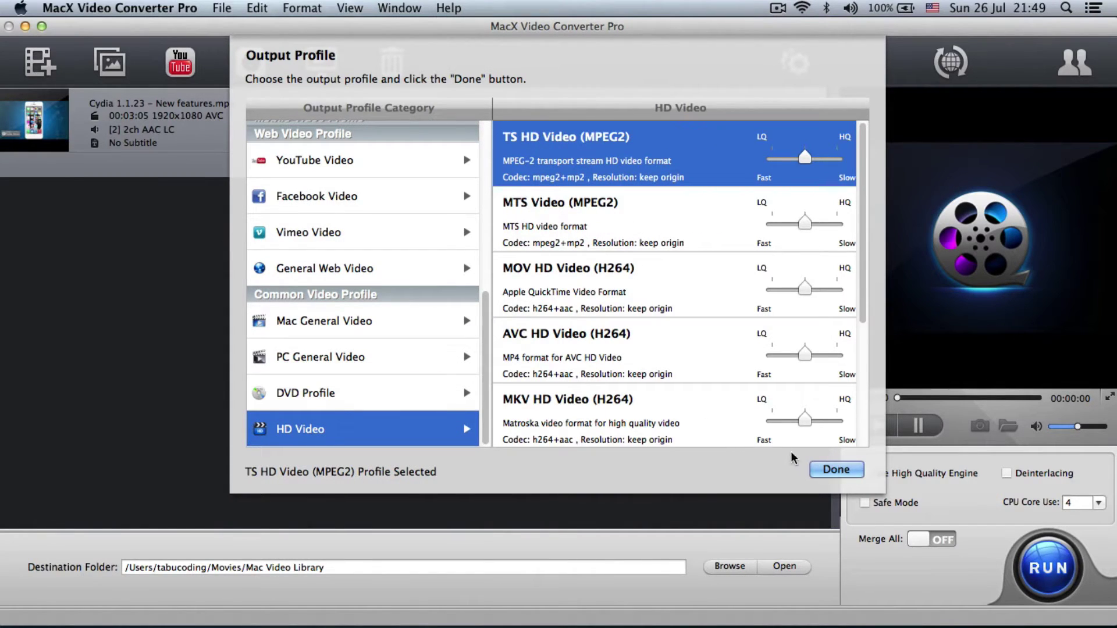
scroll(369, 319, "up", 5)
left_click(410, 185)
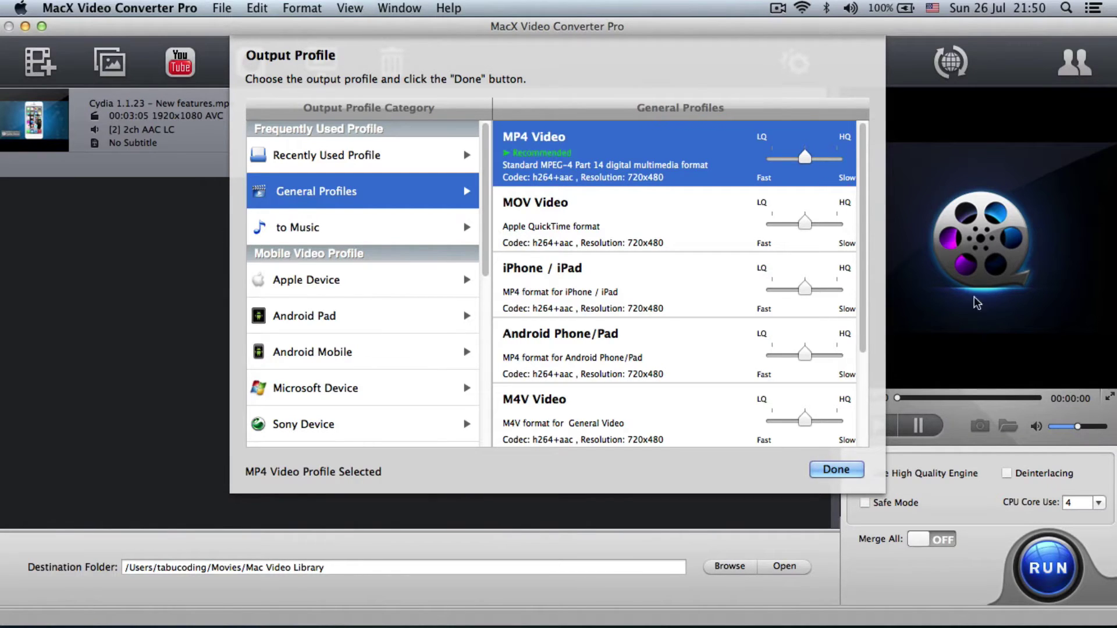
- Browse the 'to Music' audio formats, then close the chooser keeping MP4 Video
left_click(440, 233)
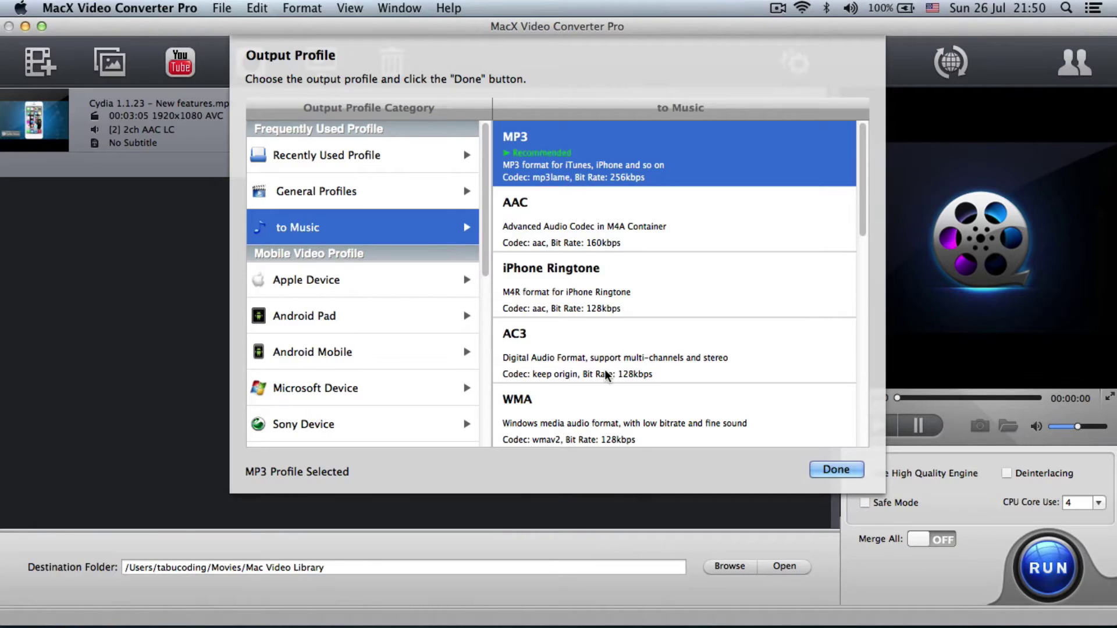
scroll(605, 376, "down", 3)
scroll(605, 375, "up", 4)
scroll(605, 375, "down", 5)
scroll(605, 376, "up", 5)
left_click(826, 470)
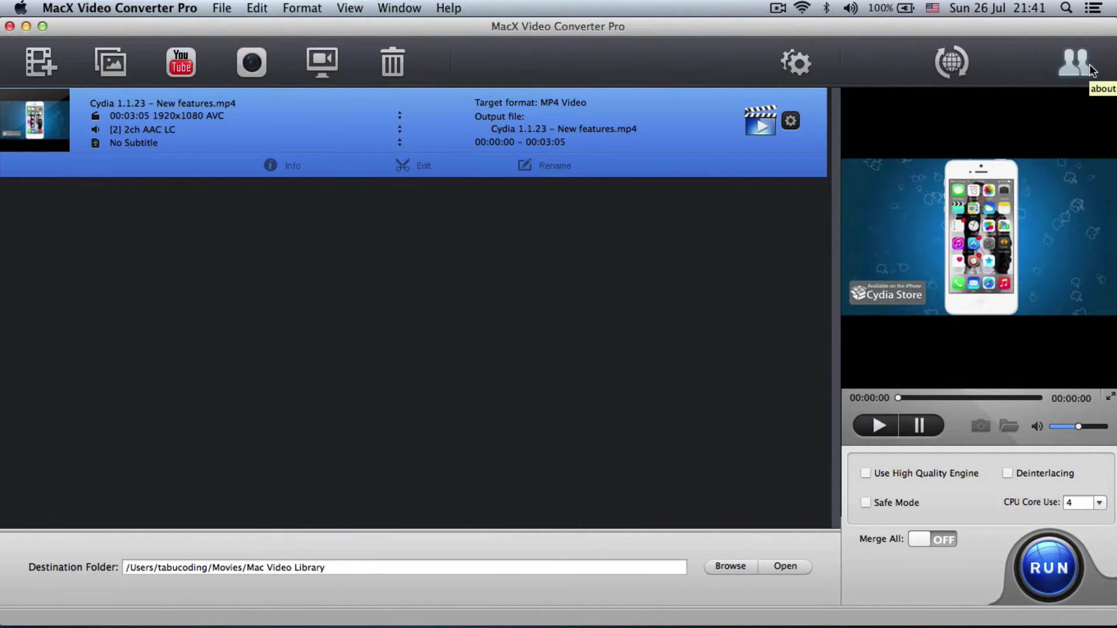
left_click(796, 64)
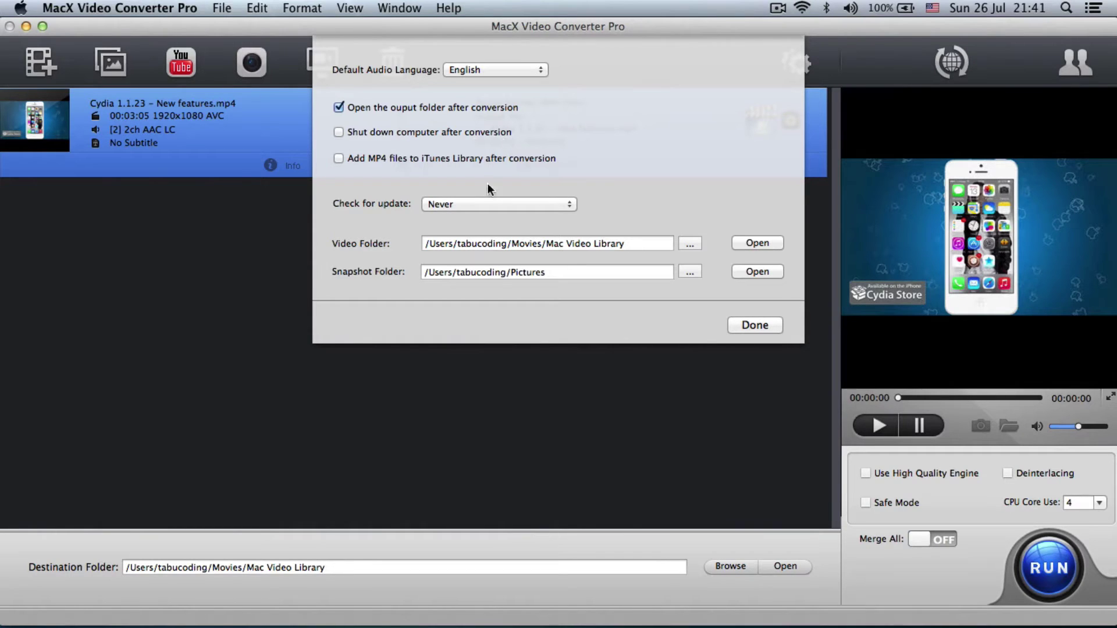
left_click(438, 205)
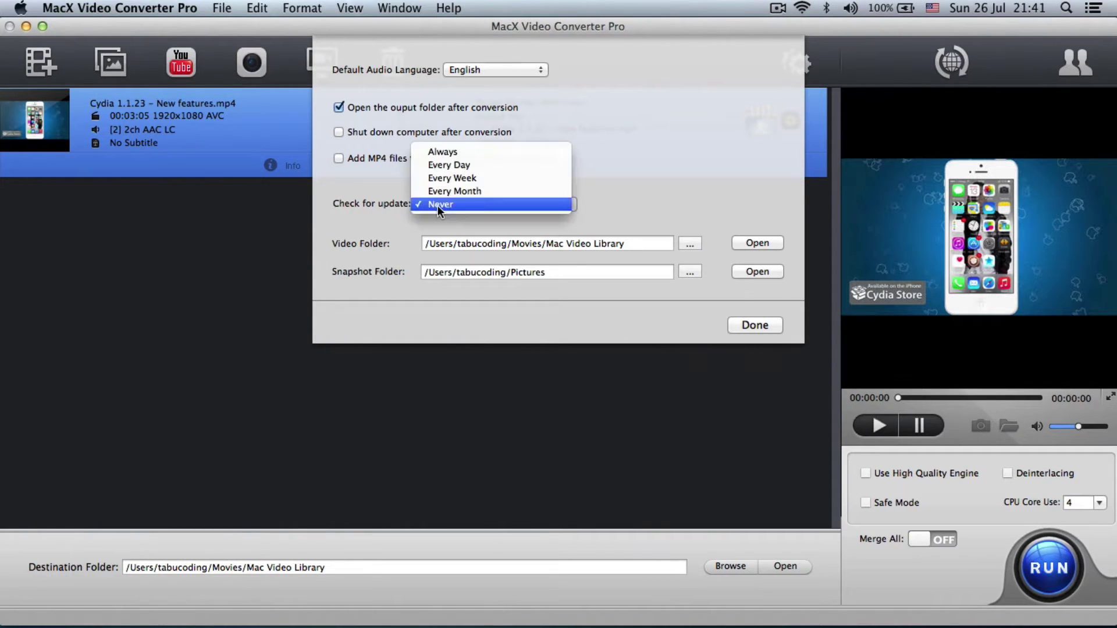
left_click(559, 206)
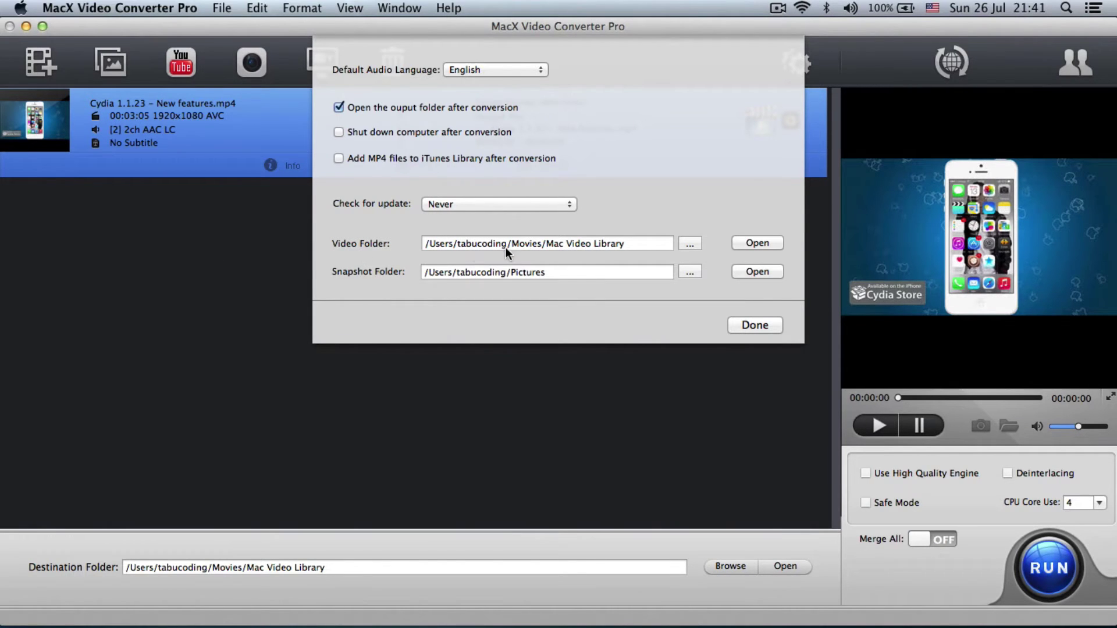
left_click(746, 327)
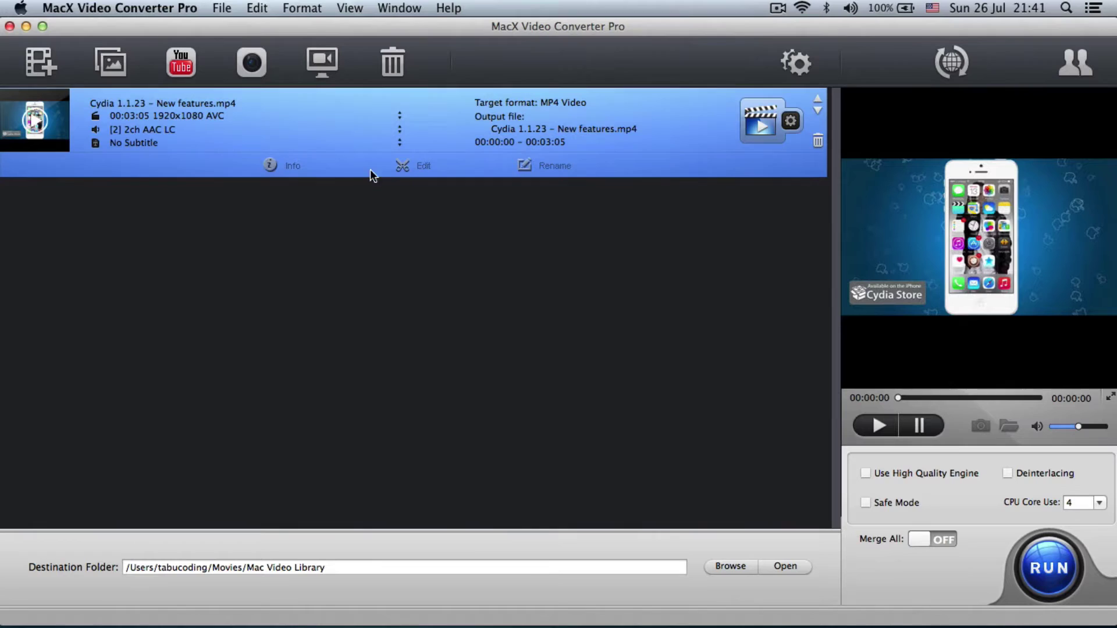
left_click(268, 168)
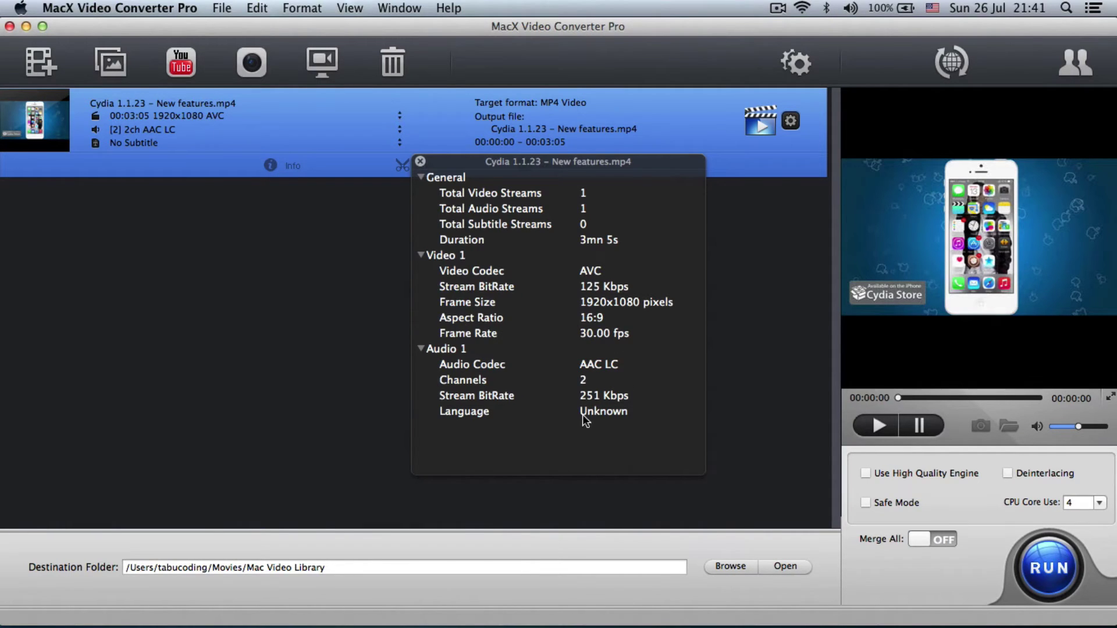
left_click(422, 162)
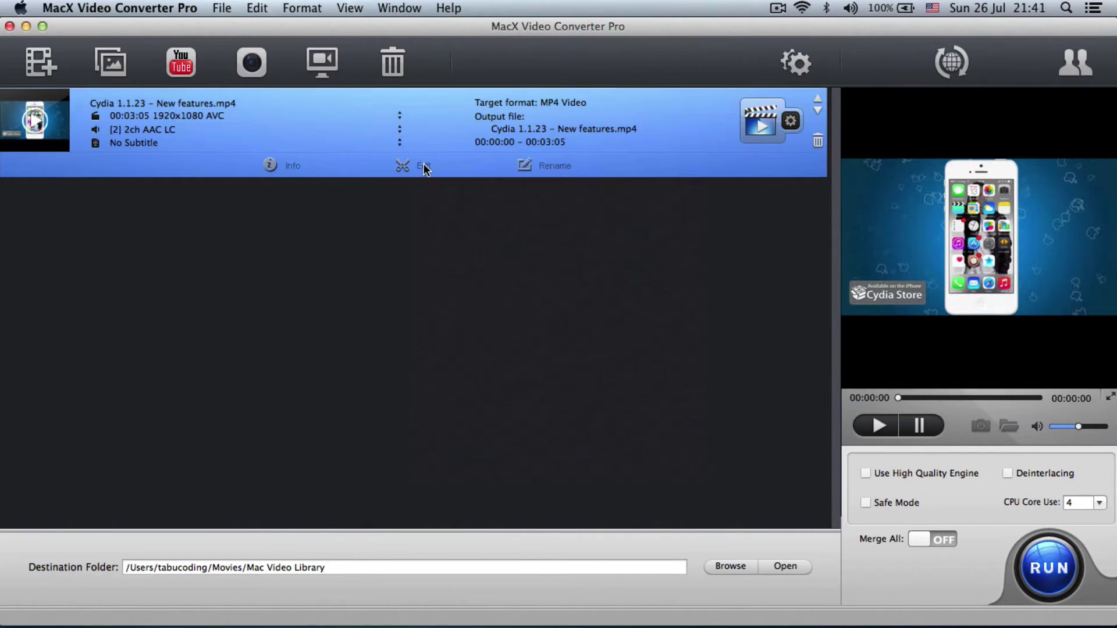
left_click(546, 169)
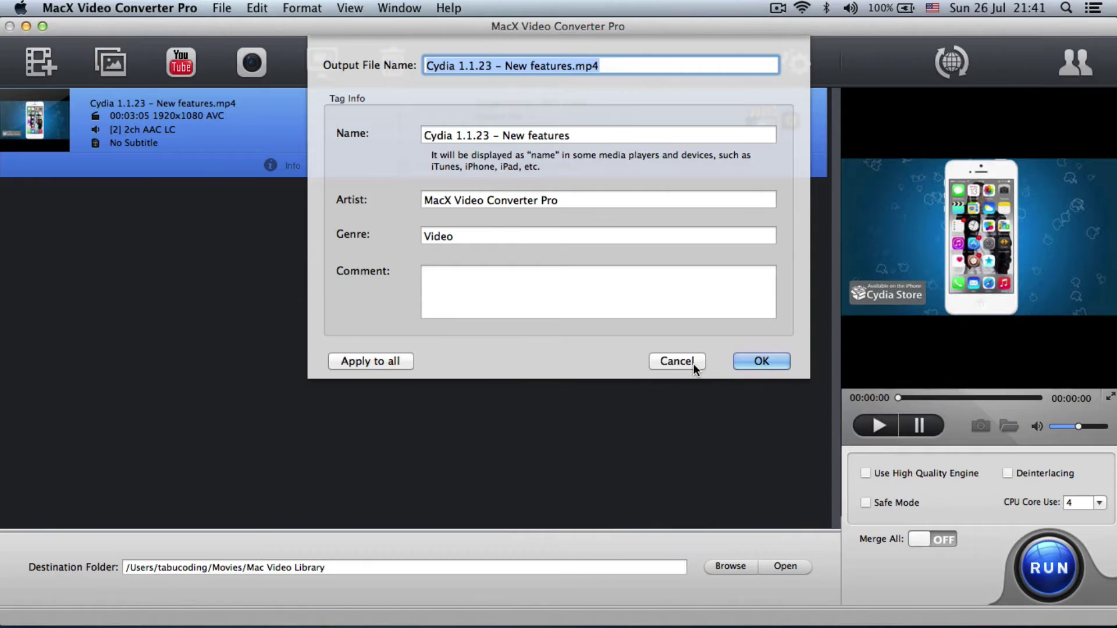
left_click(677, 362)
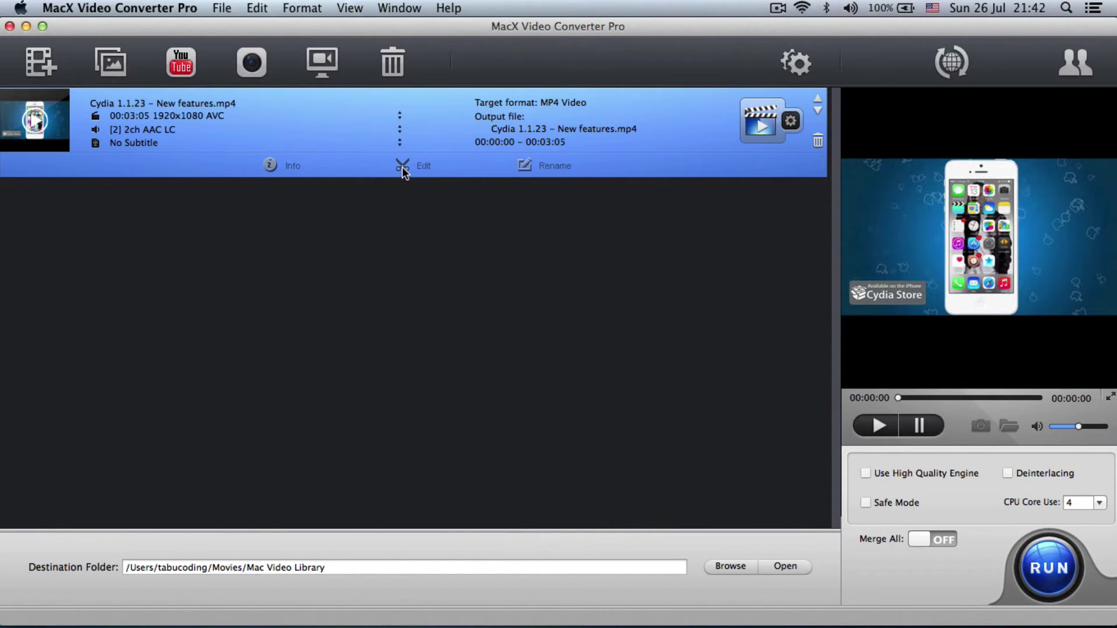
- Open the Cydia clip's edit window and pause the preview around 0:44
left_click(403, 166)
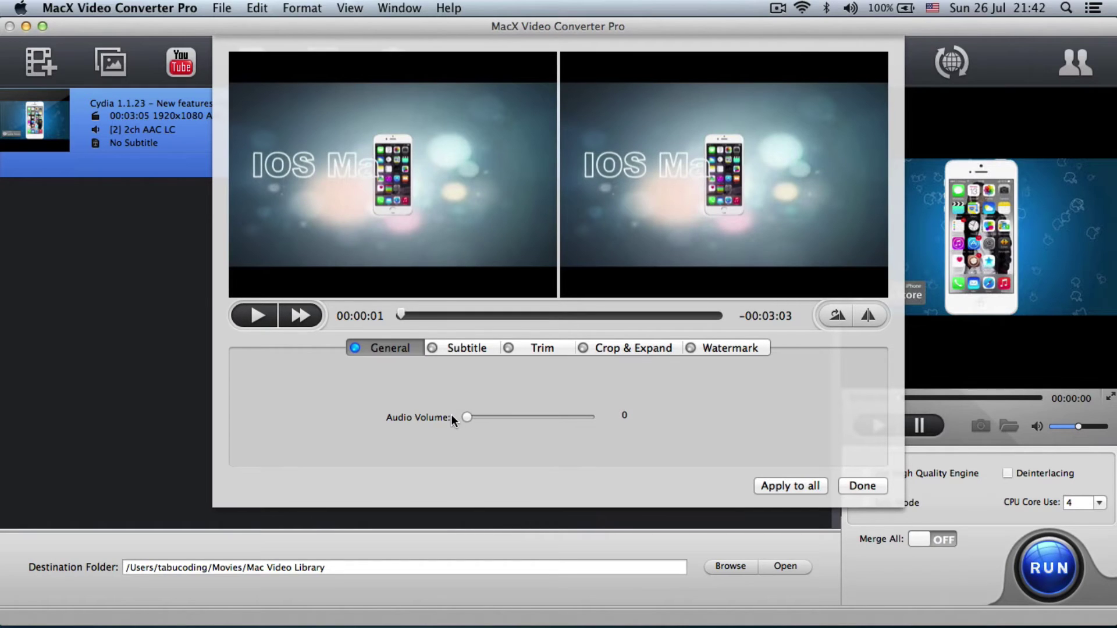
left_click_drag(404, 317, 475, 315)
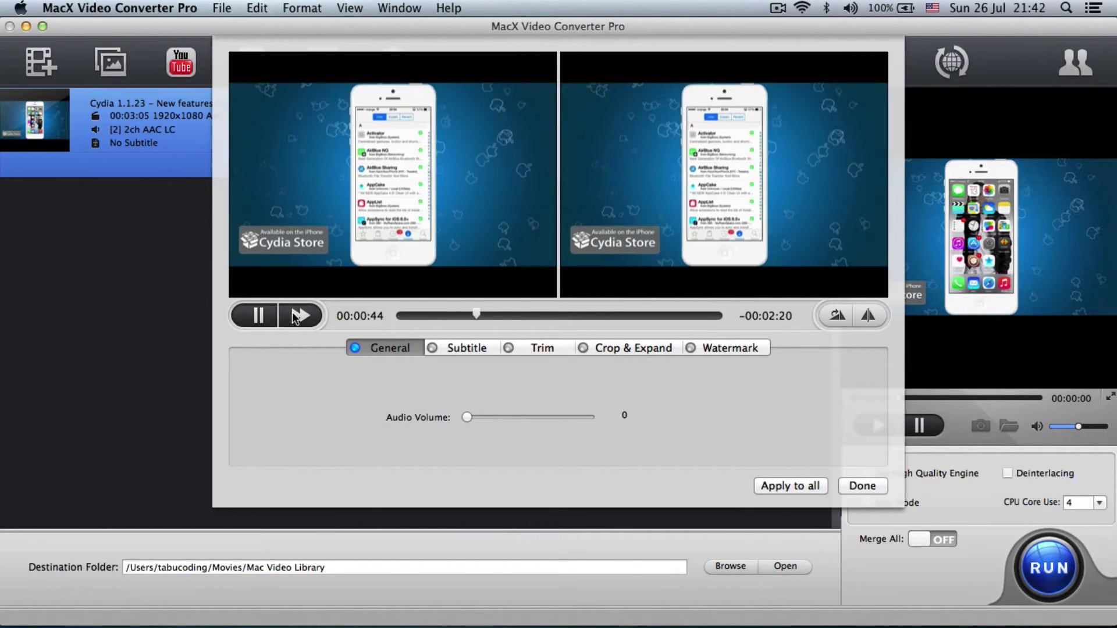
left_click(258, 316)
- Look through the editor tabs and turn on Enable subtitle
left_click(462, 350)
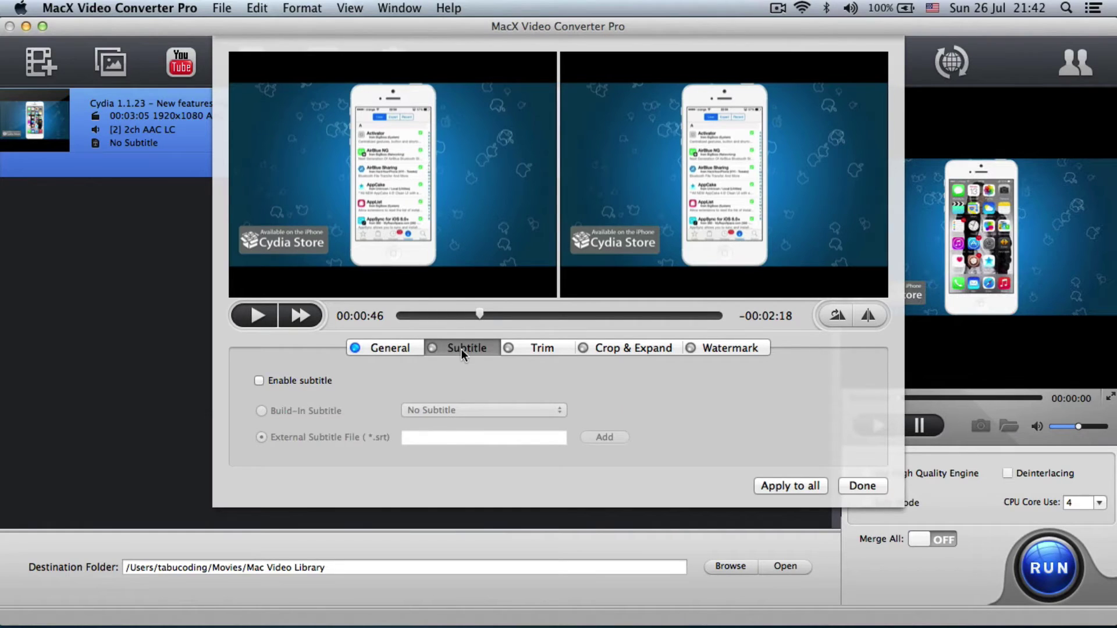
left_click(527, 350)
left_click(437, 347)
left_click(385, 347)
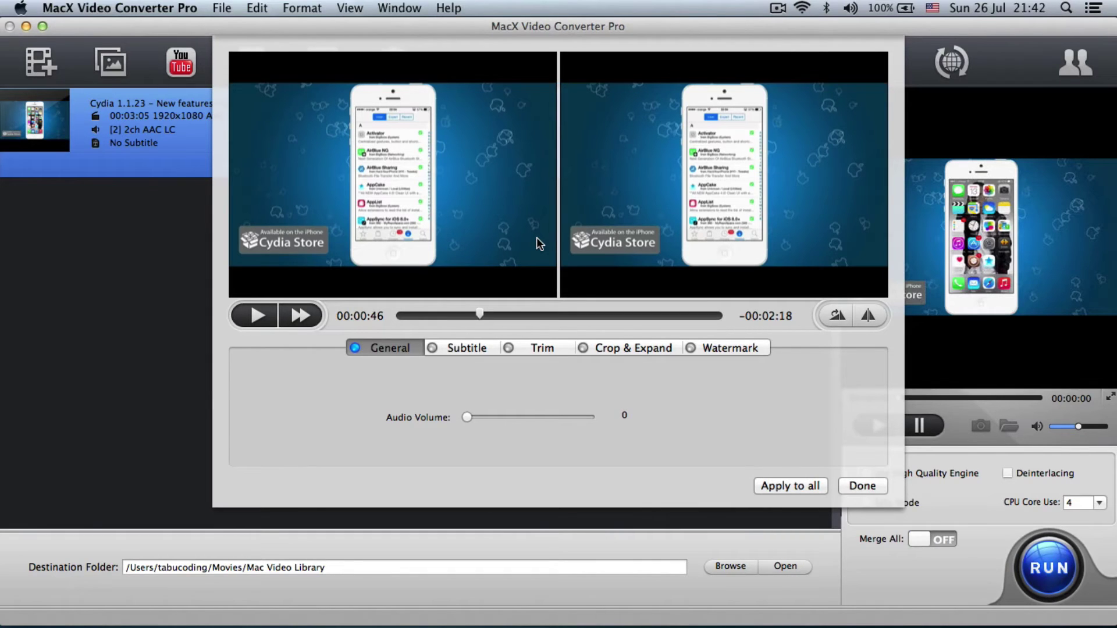
left_click(476, 349)
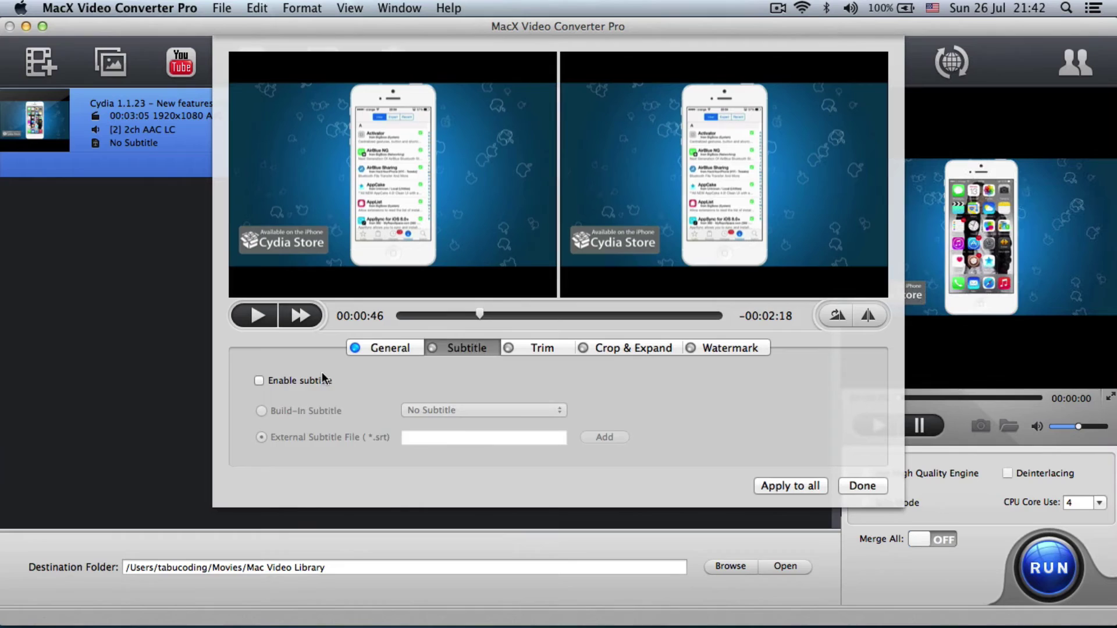
left_click(259, 381)
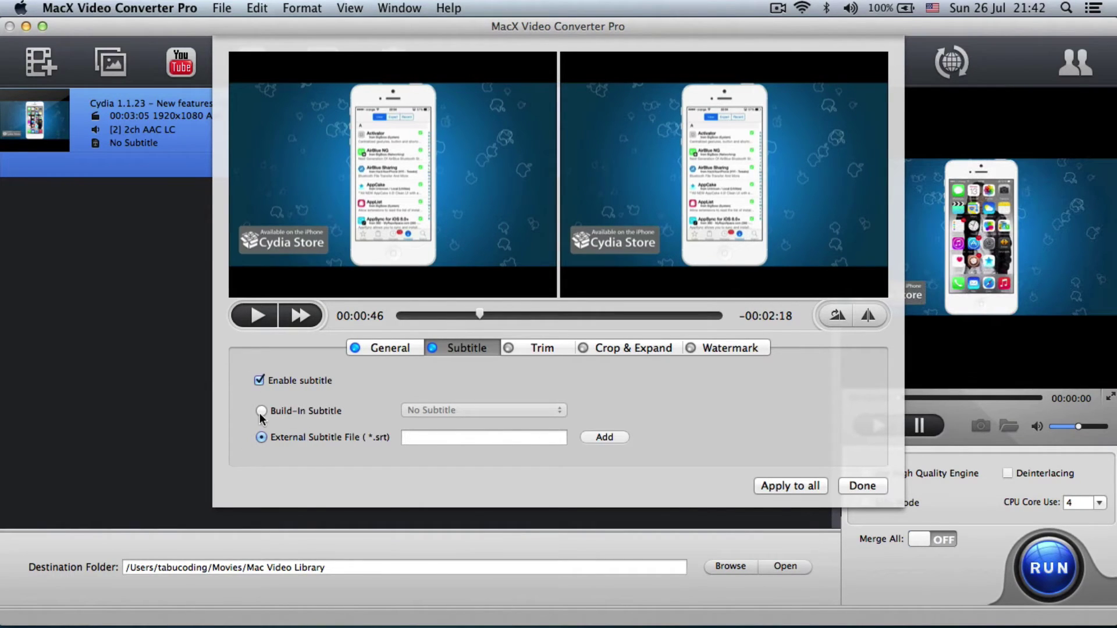
- Stop the preview and leave trimming disabled at the full 00:00:00–00:03:05 length
left_click(556, 350)
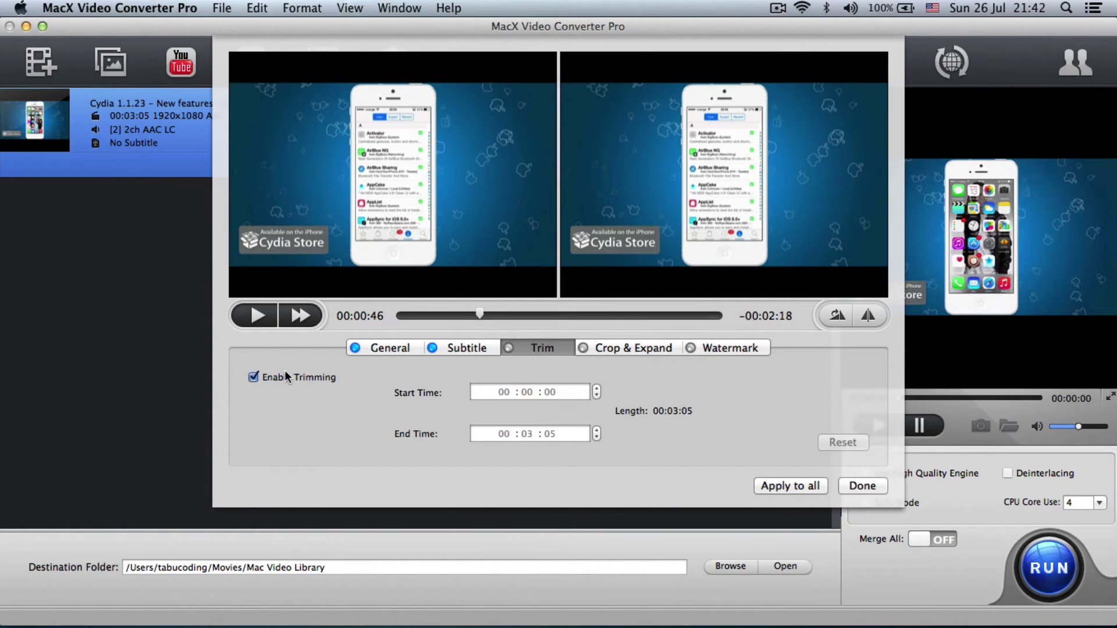
left_click(257, 316)
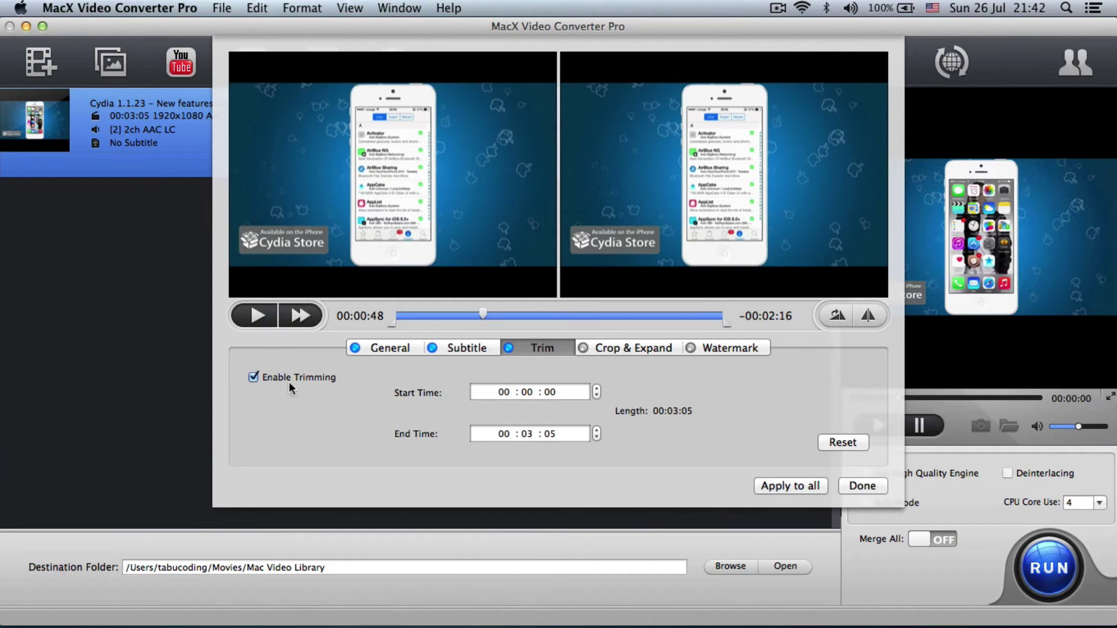
left_click(256, 378)
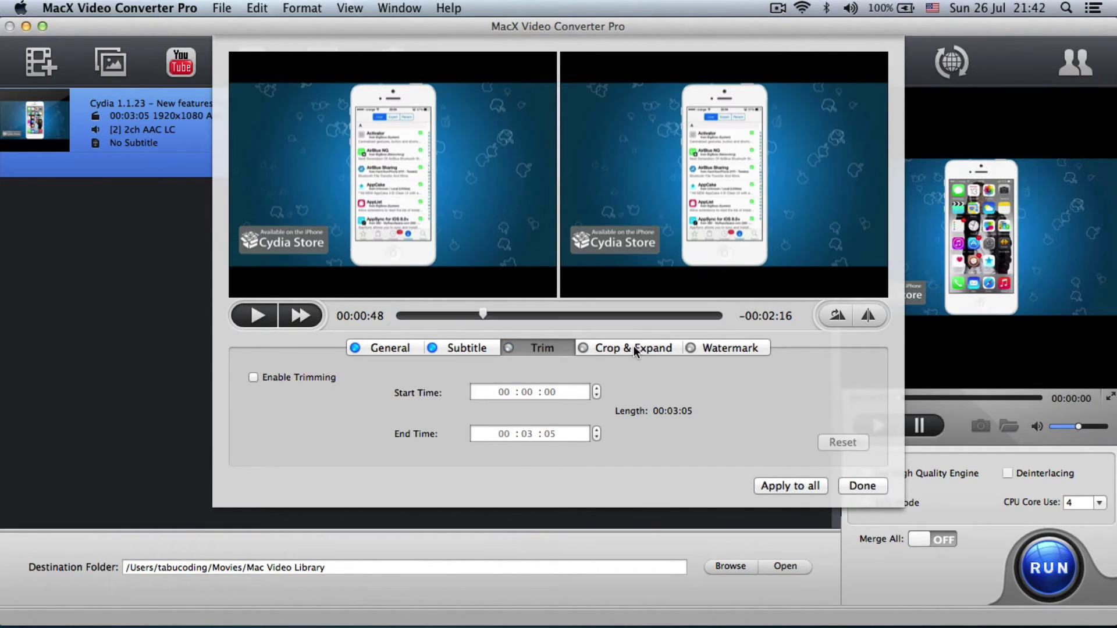
- In Crop & Expand, switch Enable Crop on to see the crop box, then off again
left_click(633, 347)
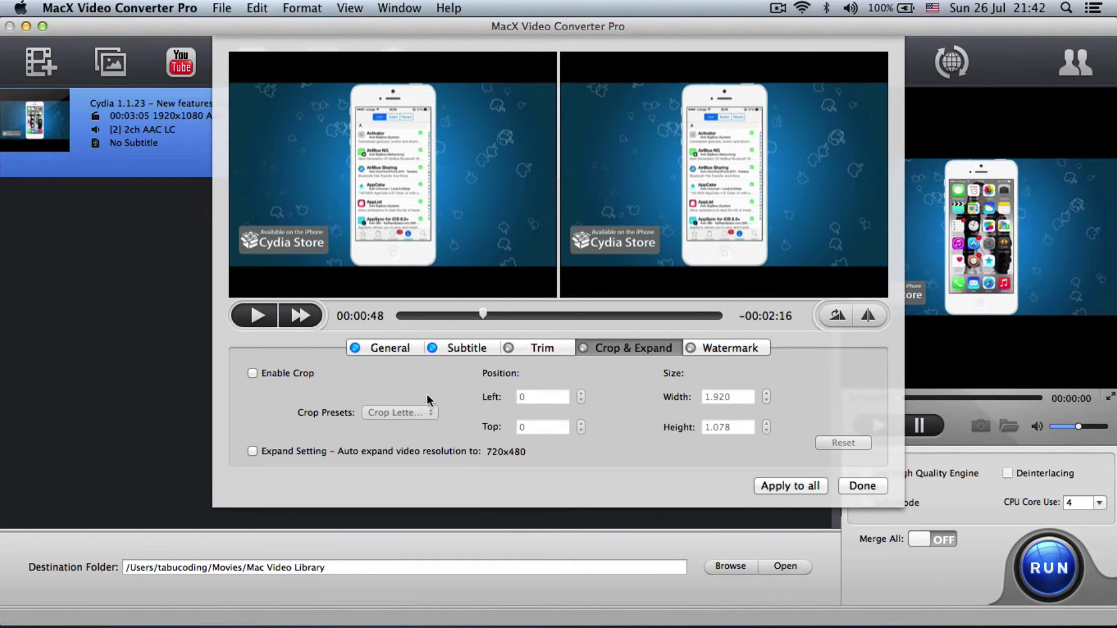
left_click(254, 374)
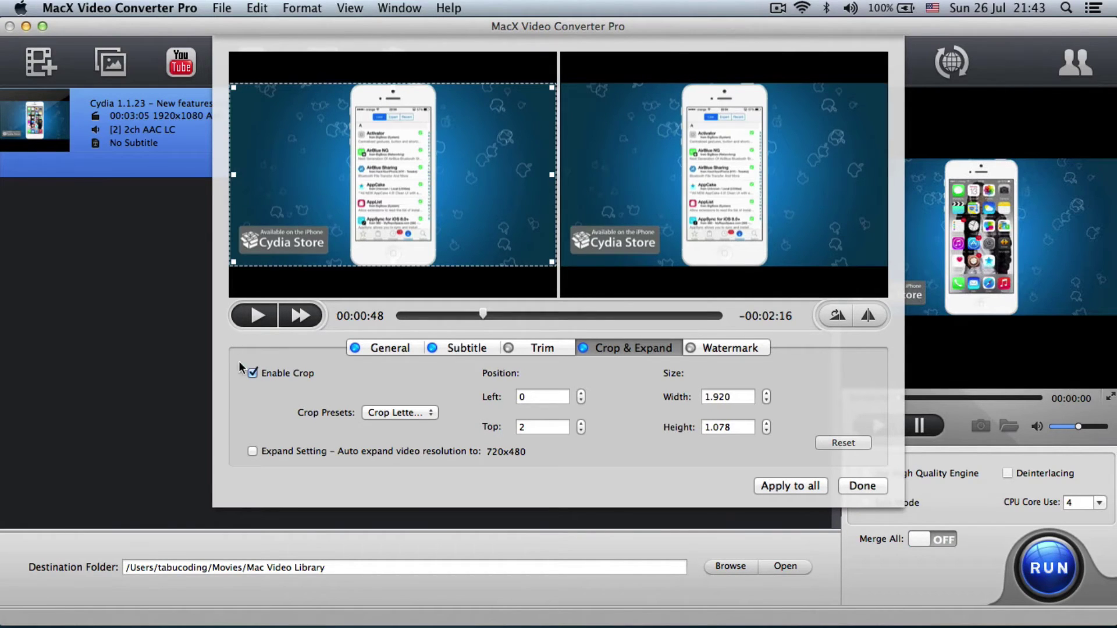
left_click(253, 373)
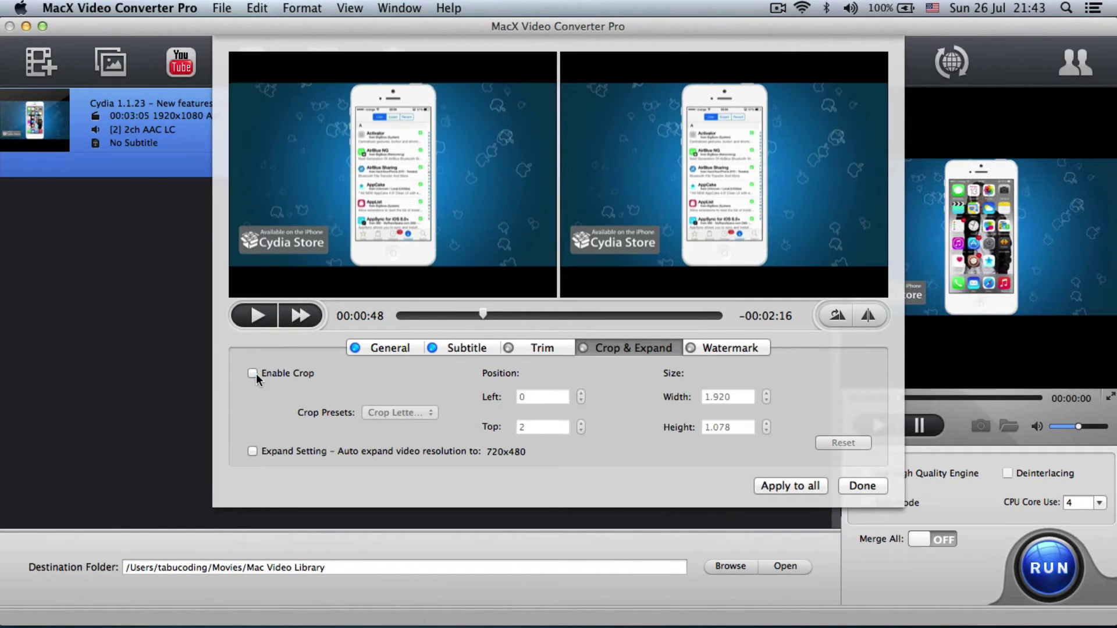
- Add a red iOSMac&Tech text watermark and widen it across the preview
left_click(719, 350)
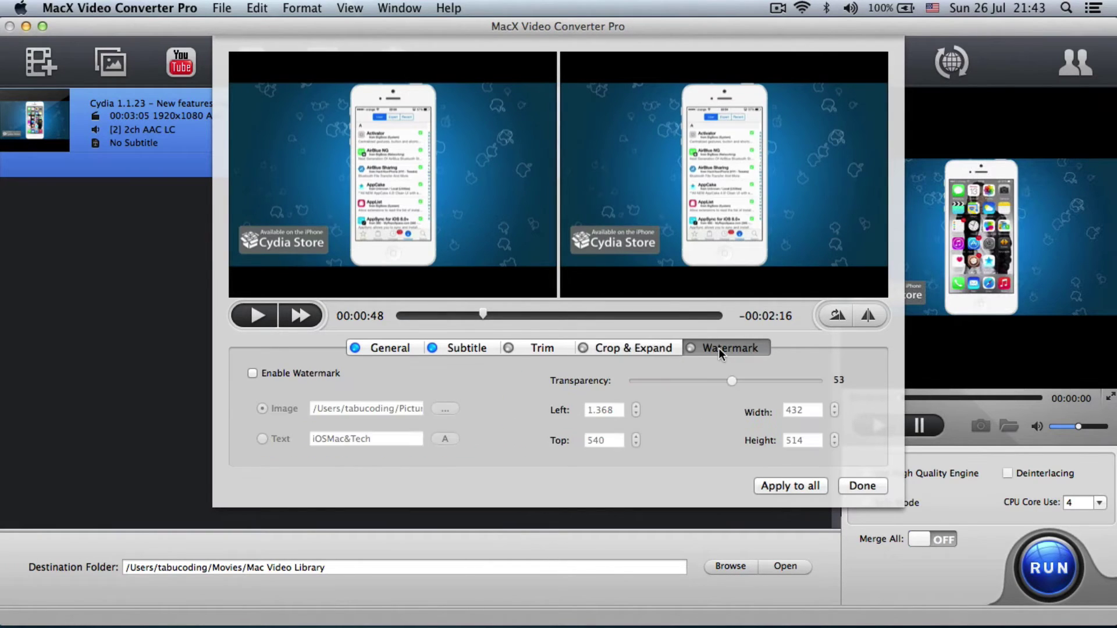
left_click(253, 374)
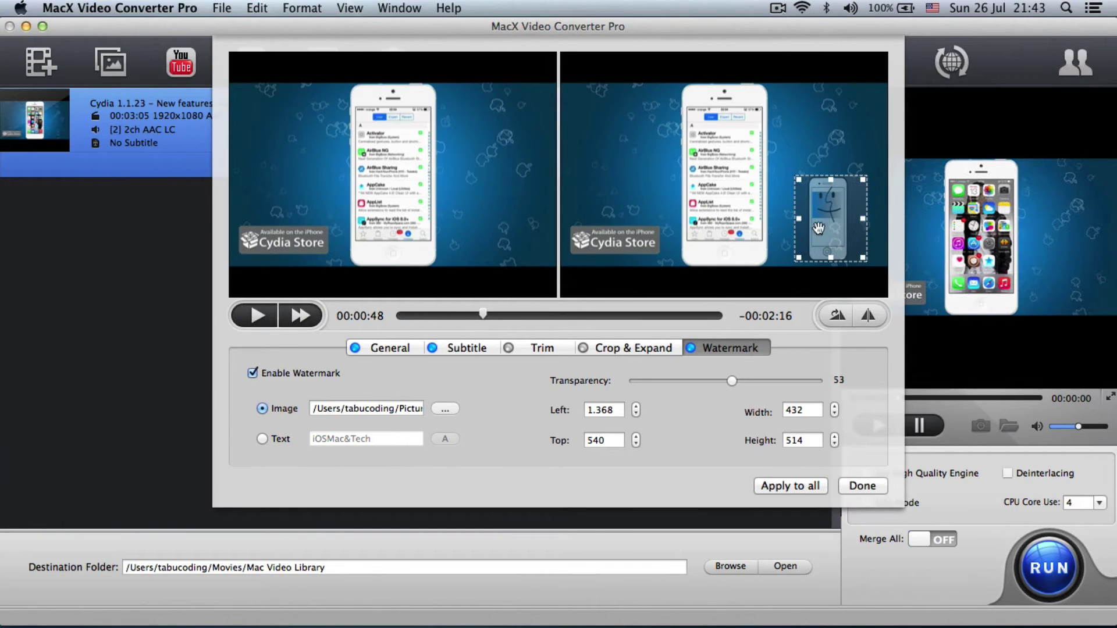
left_click(263, 439)
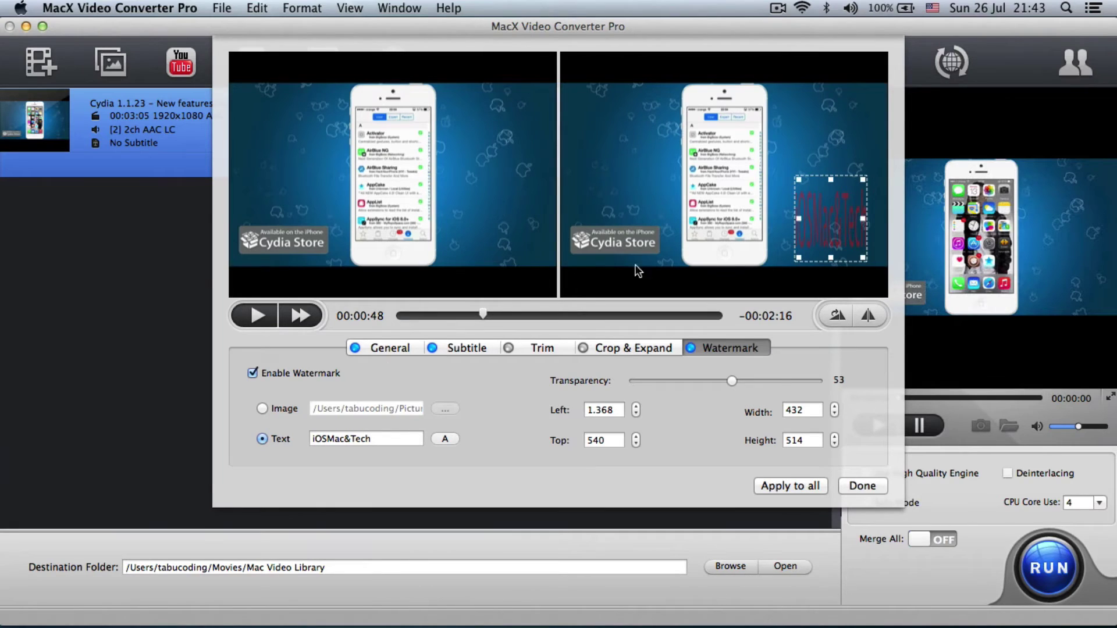
left_click_drag(798, 219, 575, 219)
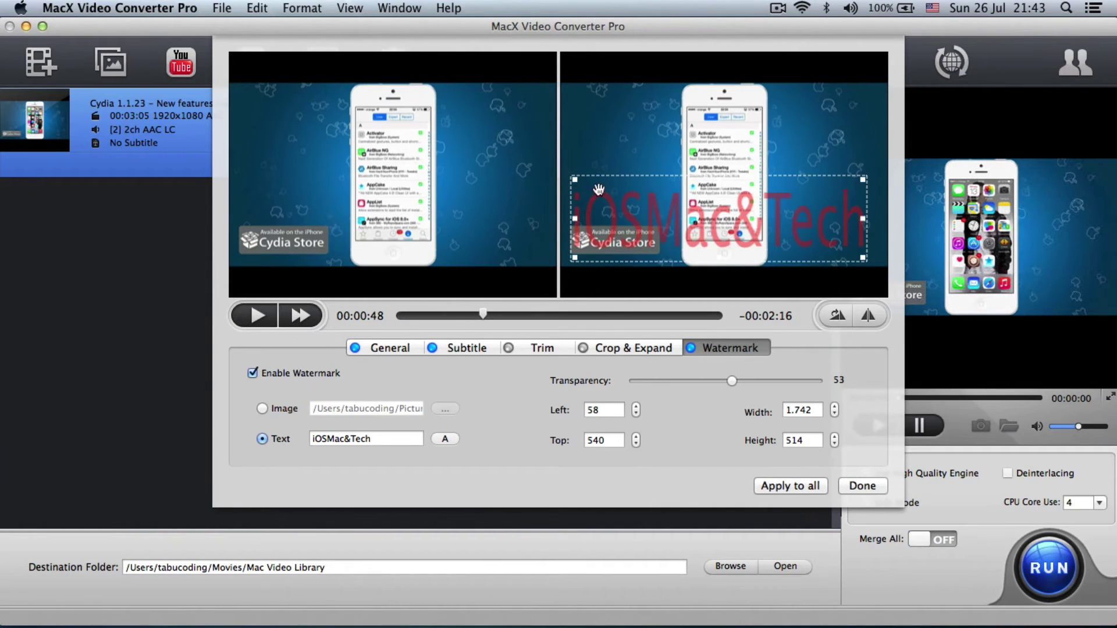
- Try rotating and flipping the video, restore the original orientation, and close the editor
left_click(834, 319)
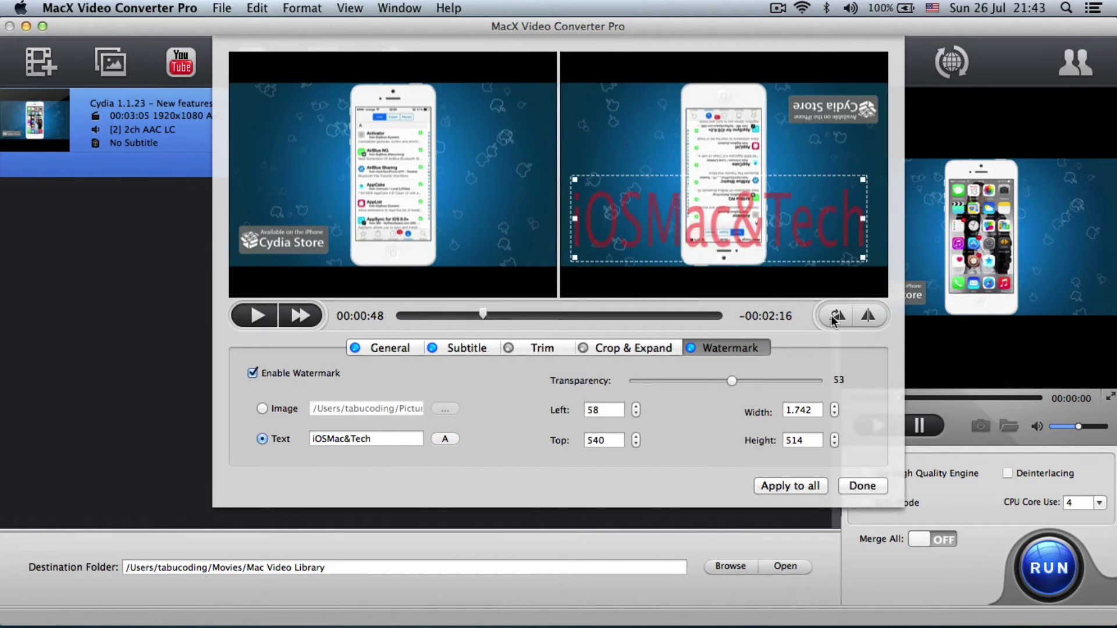
left_click(833, 319)
left_click(833, 319)
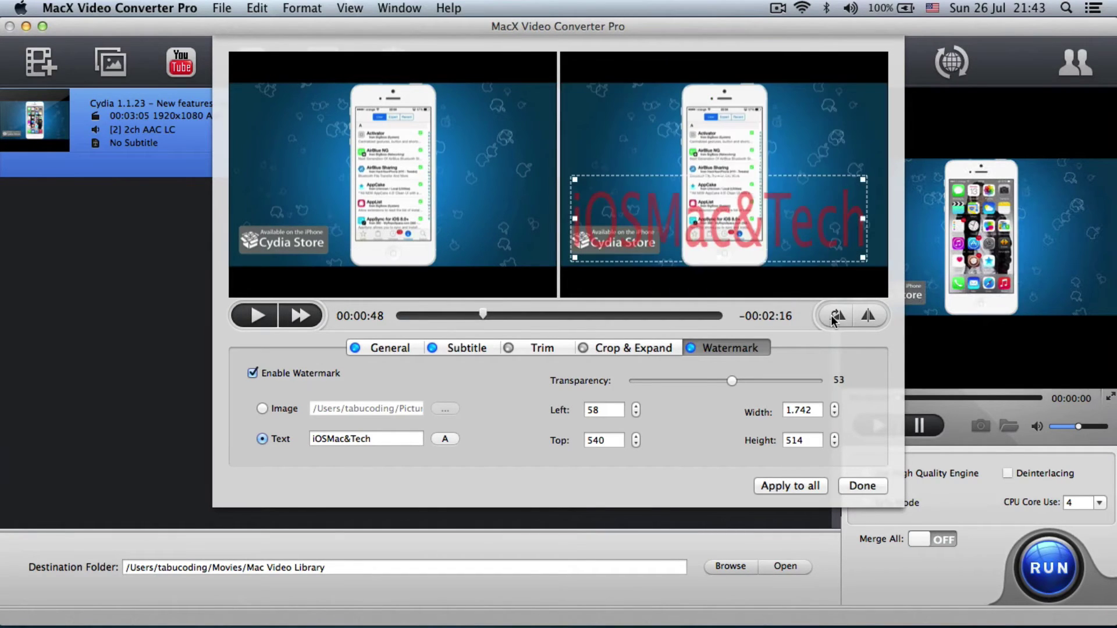
left_click(868, 319)
left_click(869, 319)
left_click(862, 486)
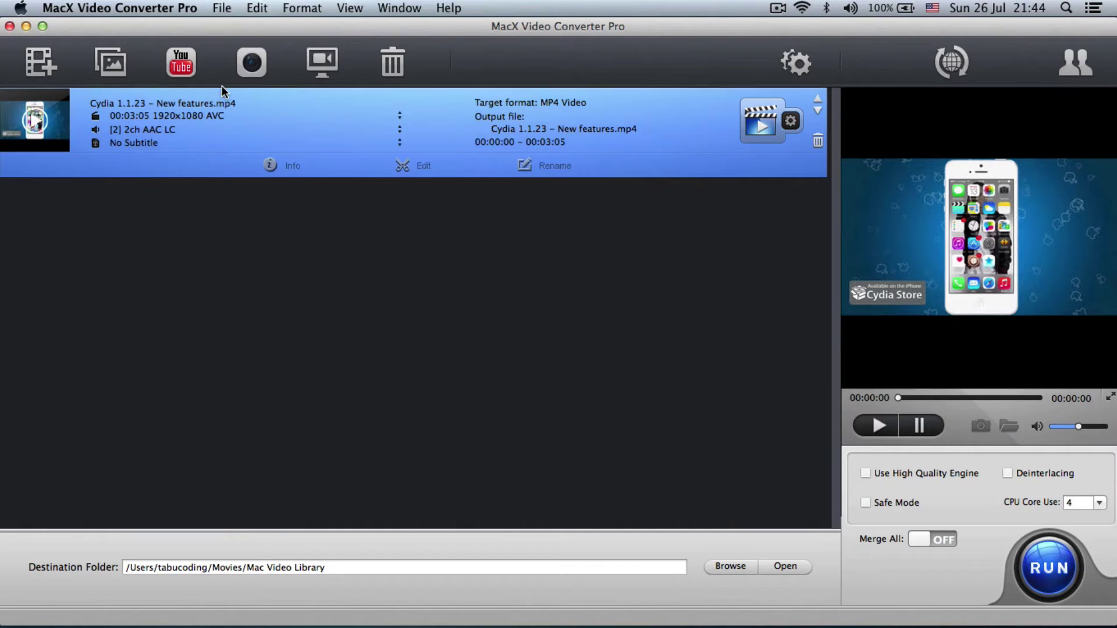
- Open the YouTube Downloader and its empty Video URL sheet
left_click(187, 65)
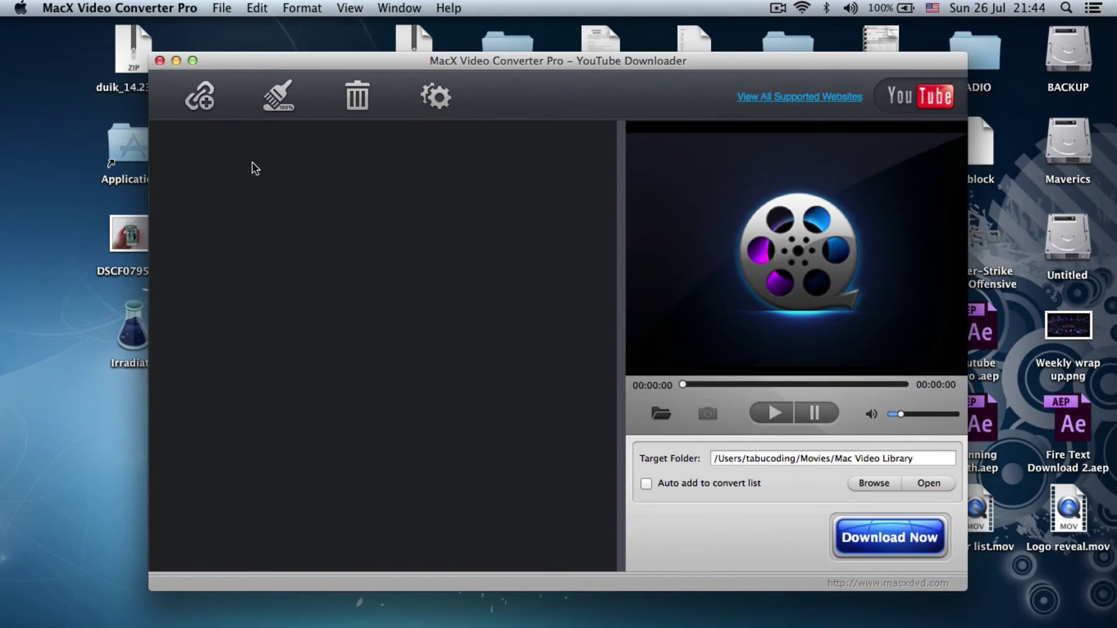
left_click(202, 95)
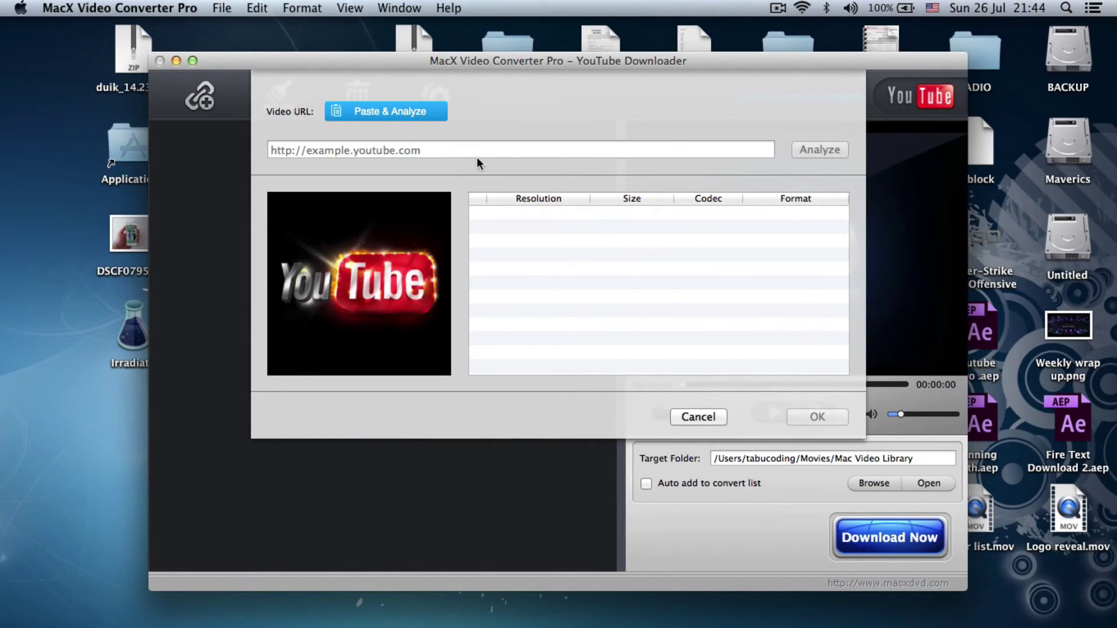
mouse_move(570, 617)
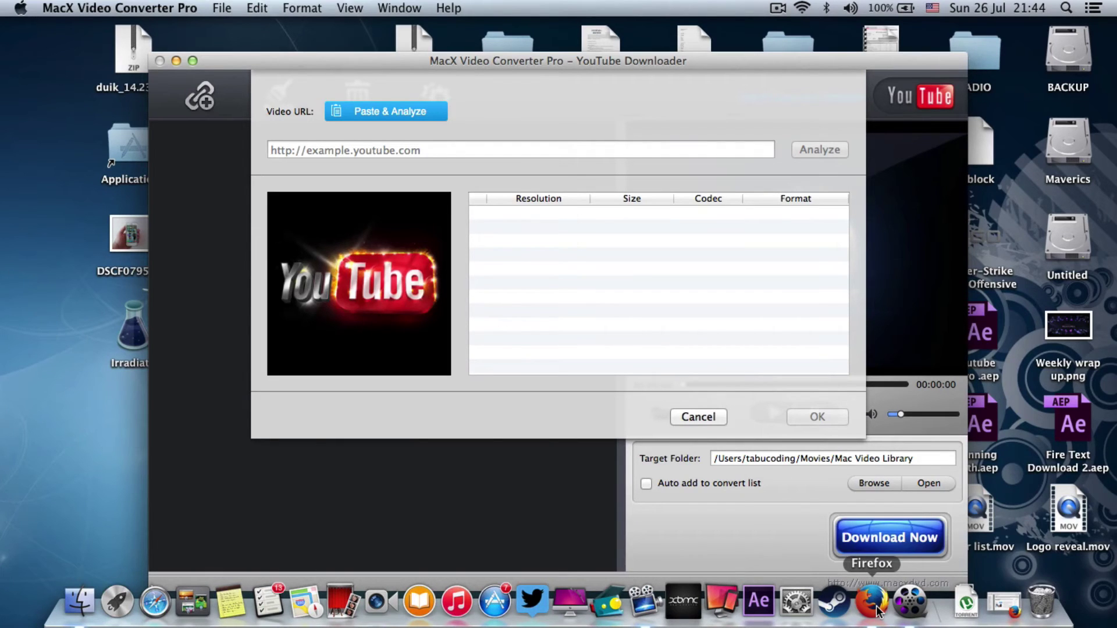
- In Firefox, hide the bookmarks sidebar, show the channel's uploaded videos and close the Gmail tab
left_click(998, 607)
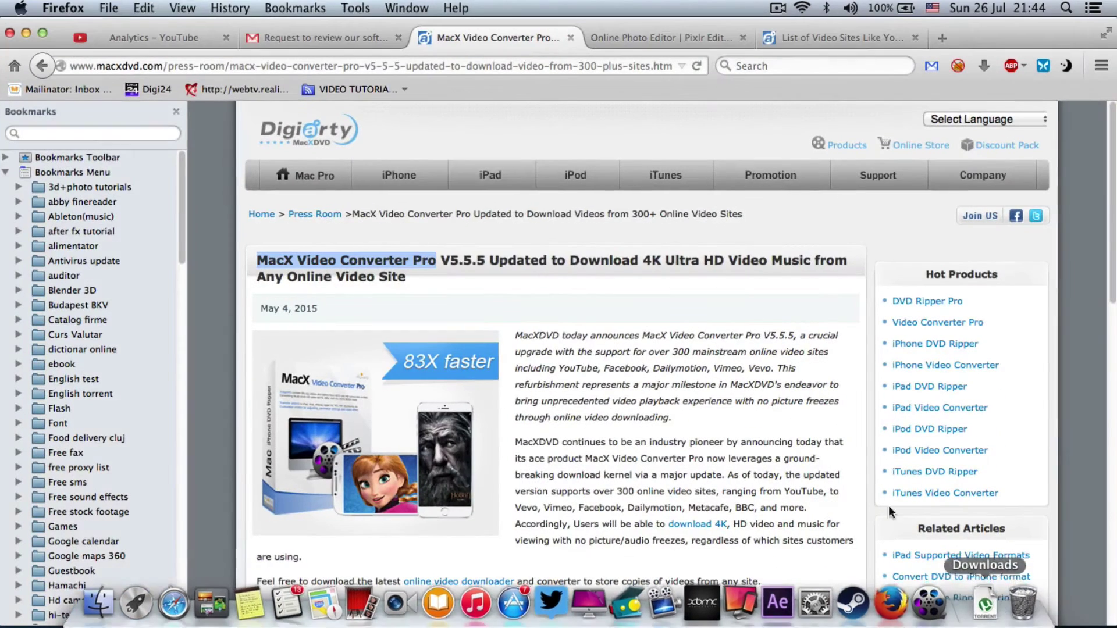
left_click(174, 112)
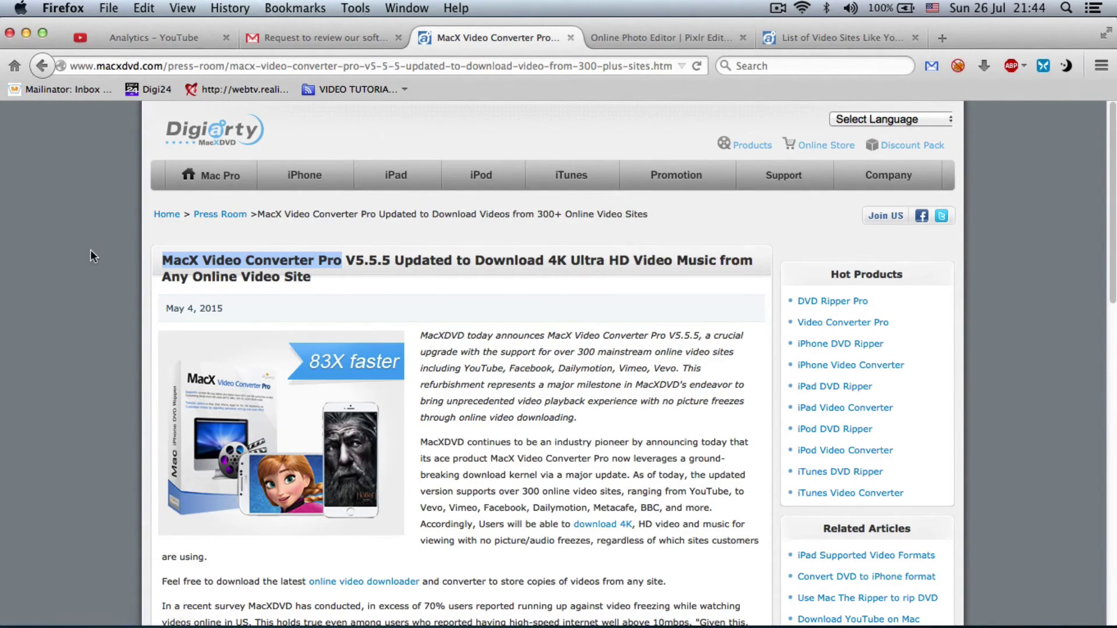
left_click(100, 38)
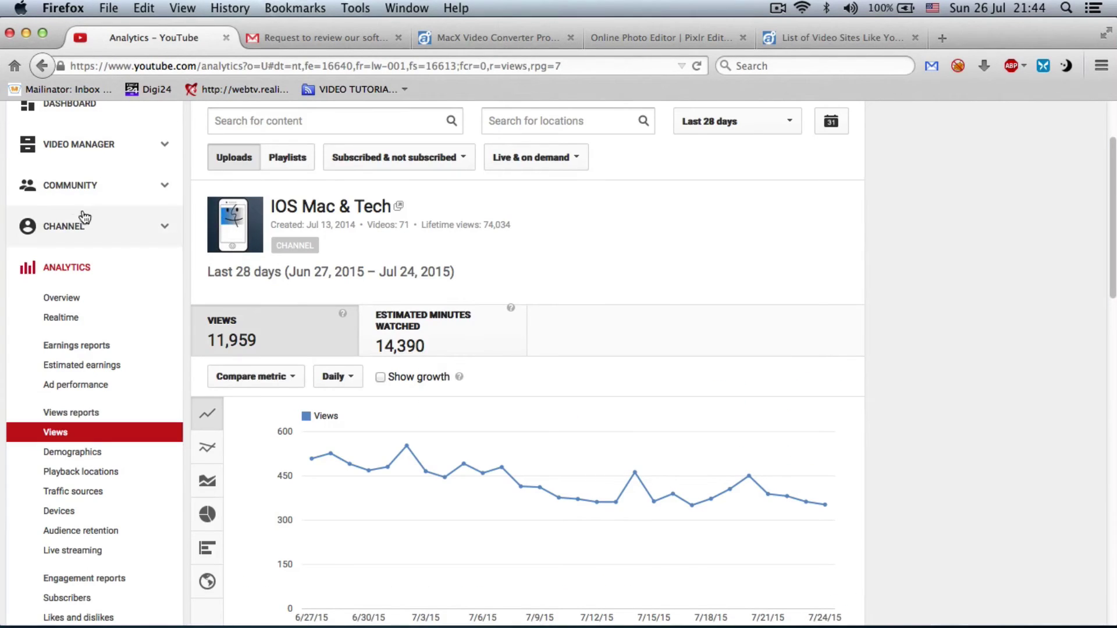
left_click(59, 154)
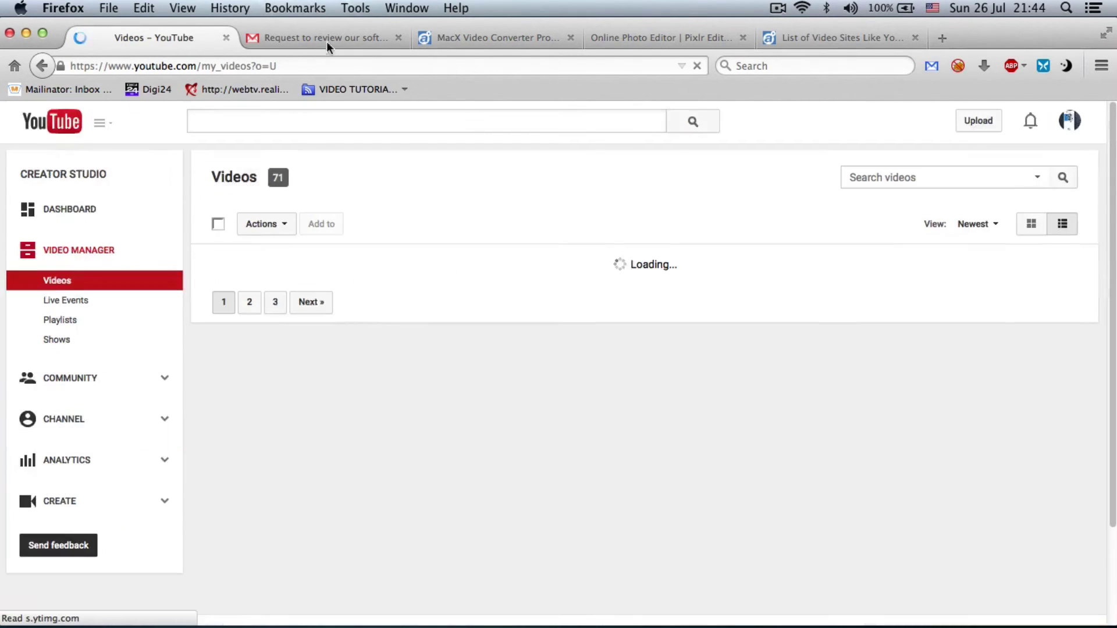
left_click(399, 36)
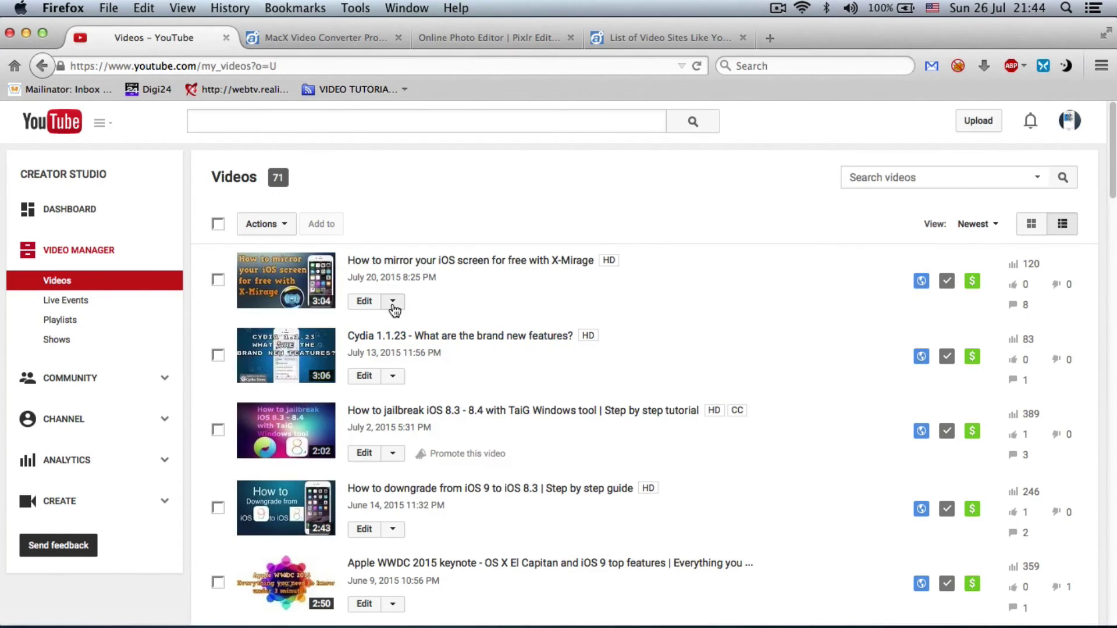
- Open the X-Mirage video's Info and Settings and copy its youtu.be video URL
left_click(393, 302)
left_click(393, 326)
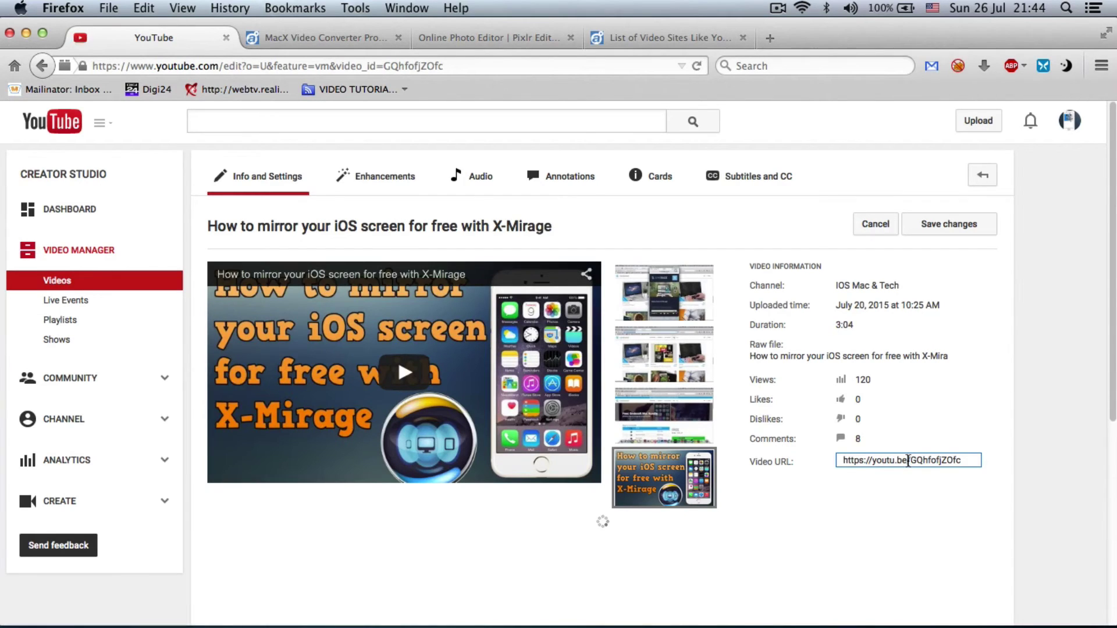
left_click(908, 462)
right_click(908, 461)
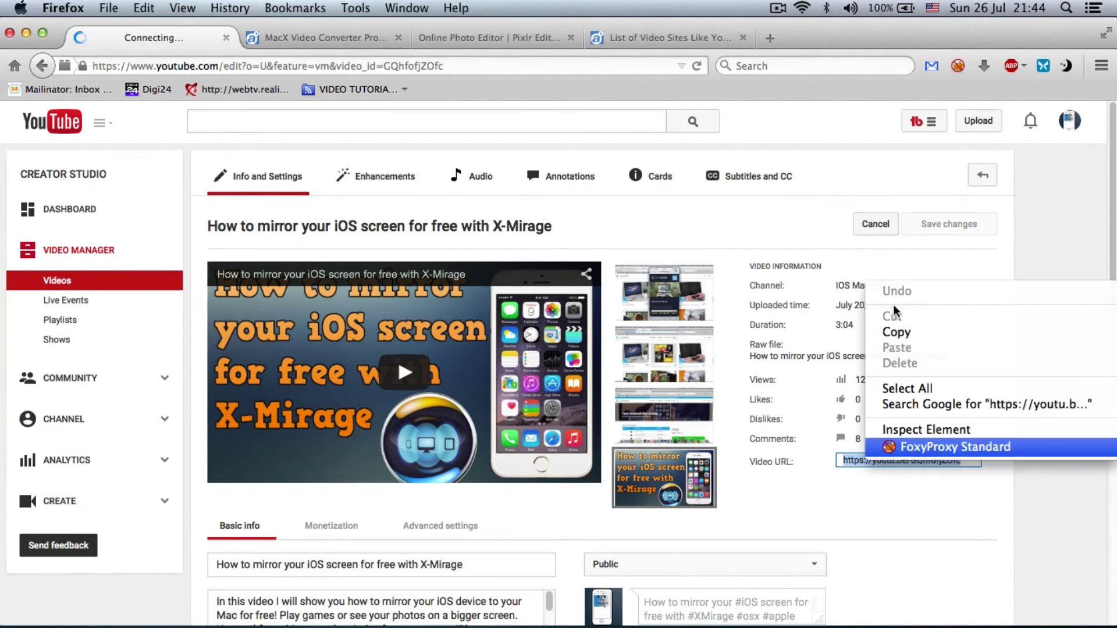
left_click(897, 332)
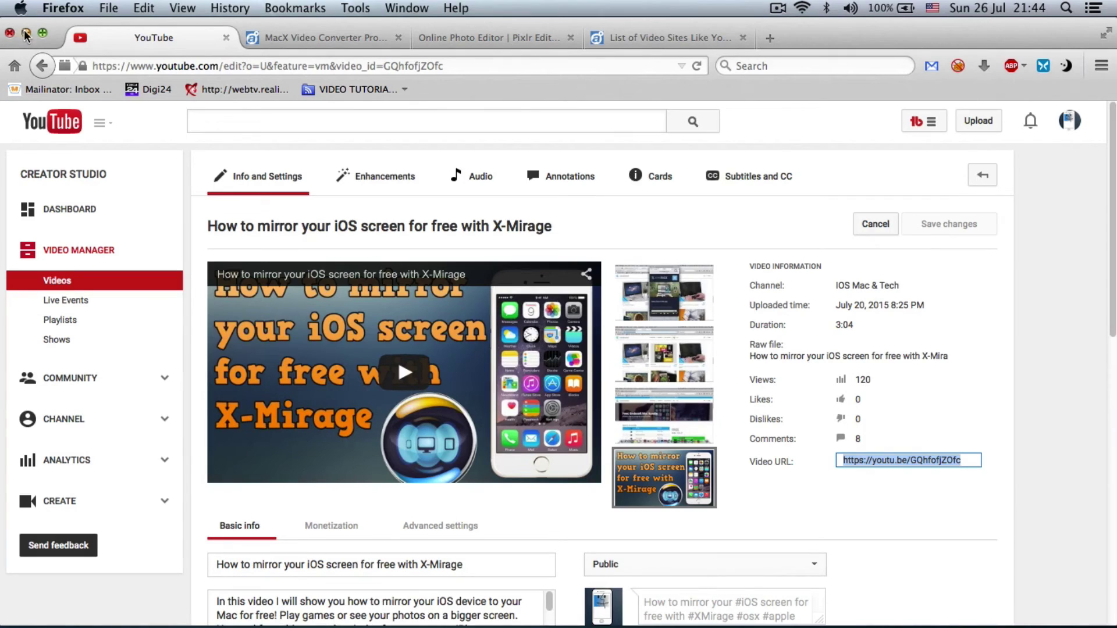
- Paste and analyse the X-Mirage link in MacX's YouTube Downloader, review the formats, then cancel
left_click(929, 608)
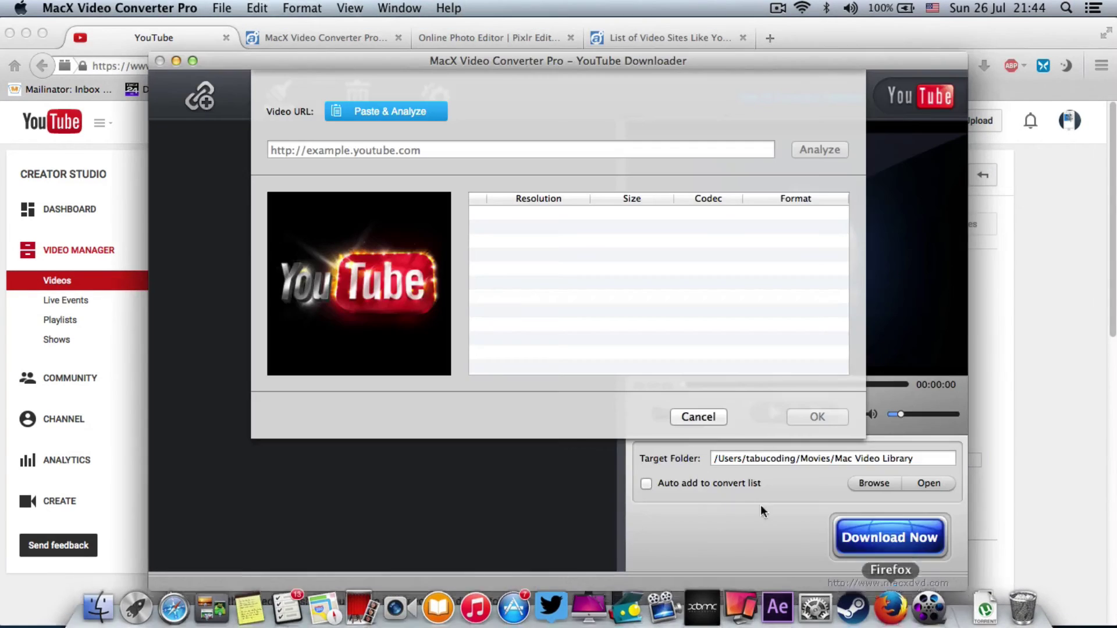
left_click(359, 152)
left_click(378, 112)
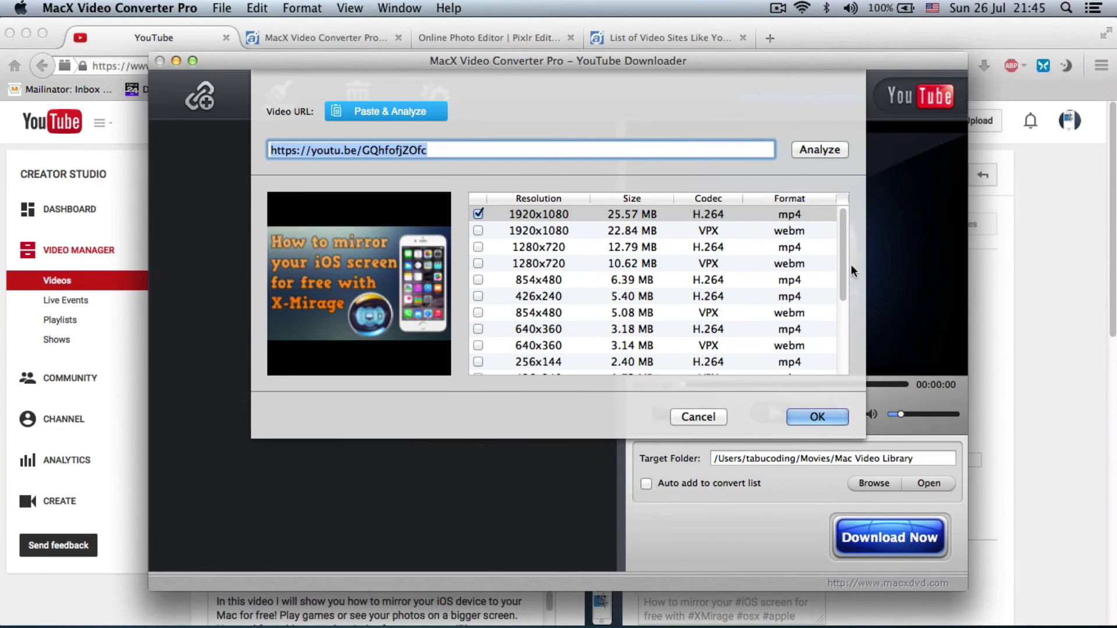
left_click_drag(846, 228, 843, 321)
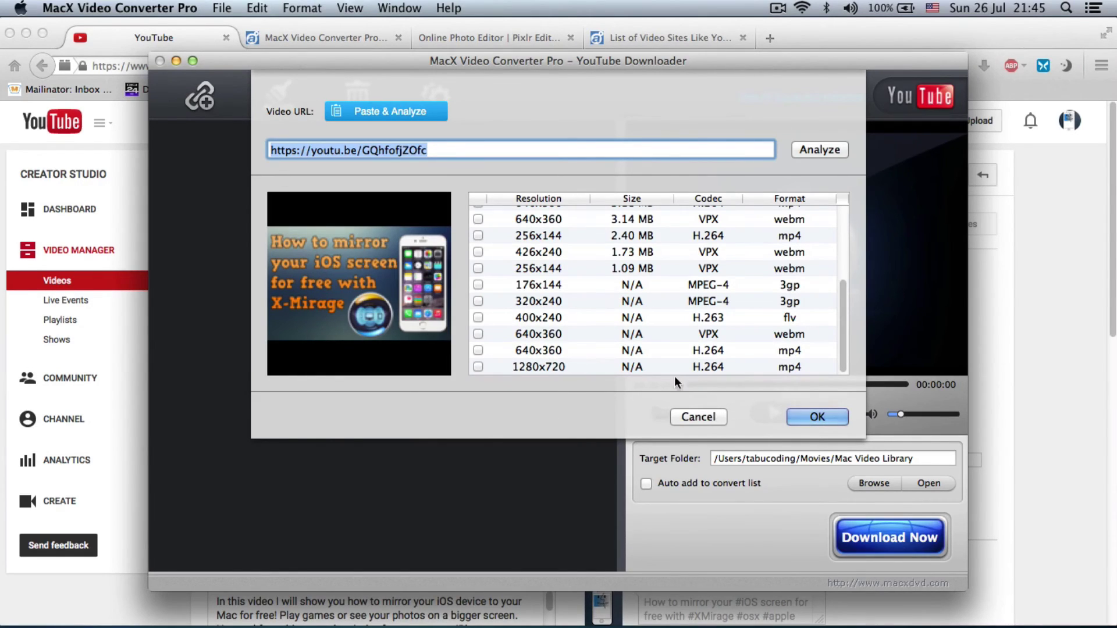
left_click(703, 416)
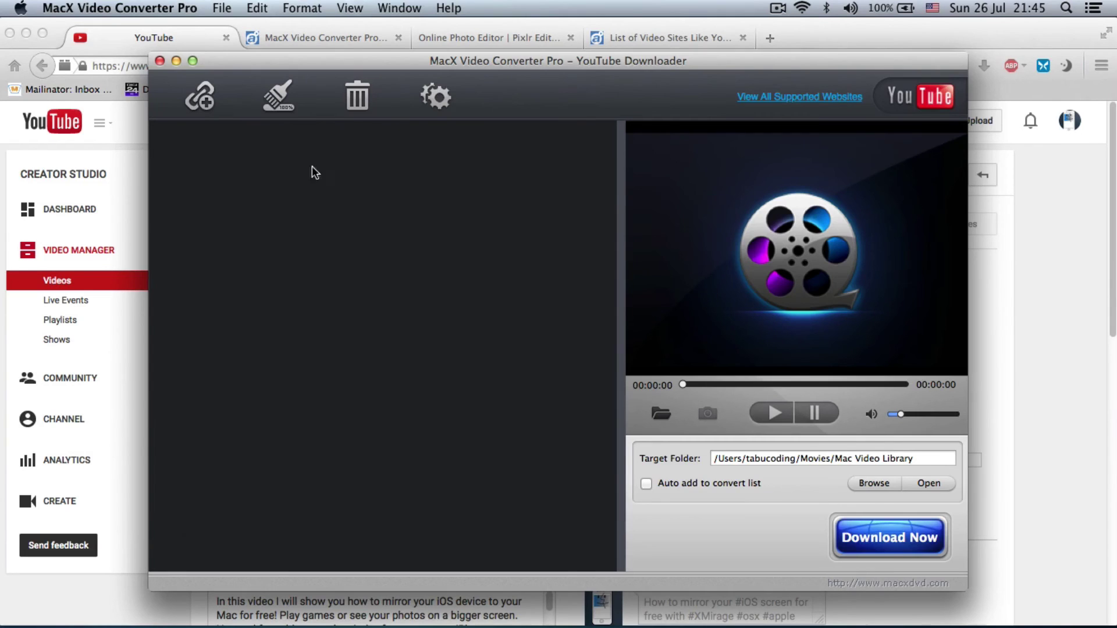
- Close the YouTube Downloader and select the Cydia 1.1.23 – New features.mp4 file in the main list
left_click(160, 62)
left_click(167, 106)
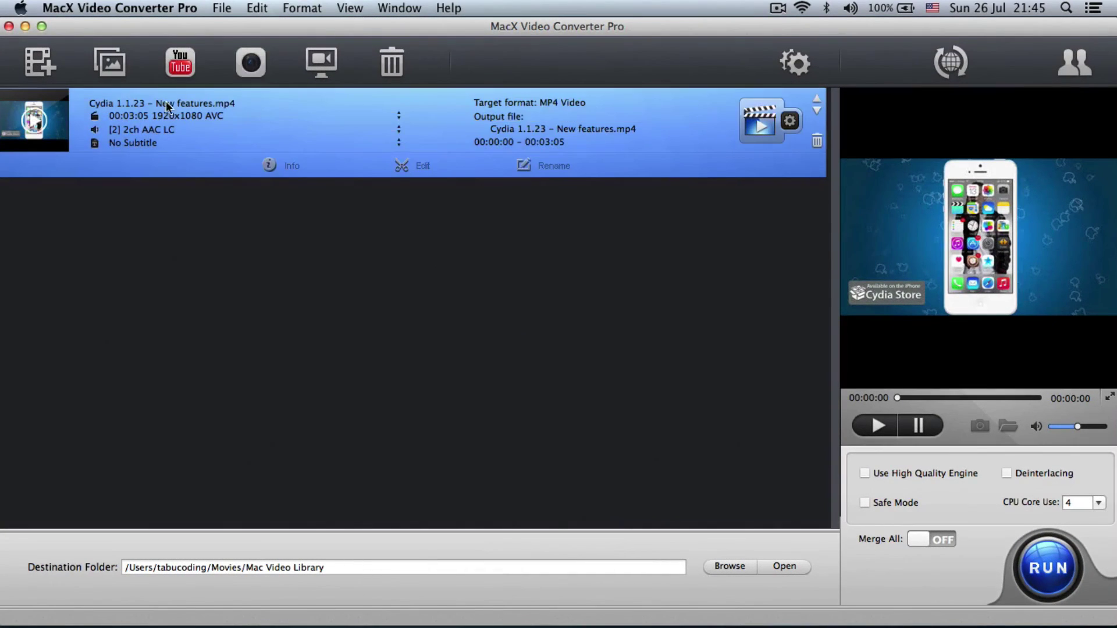